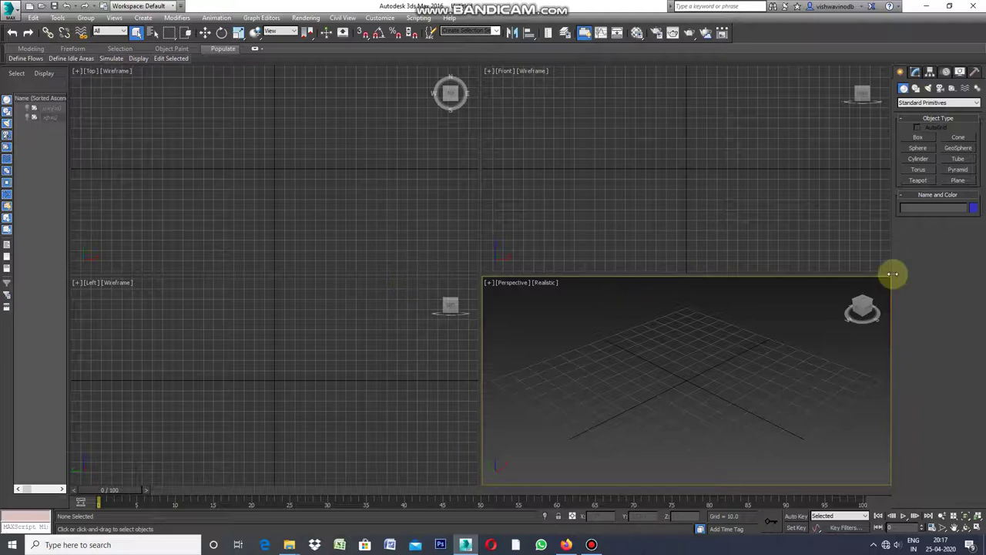
- With the Box tool active, maximize the Left viewport and draw Box001, 9.774 wide by -57.143 high
left_click(919, 138)
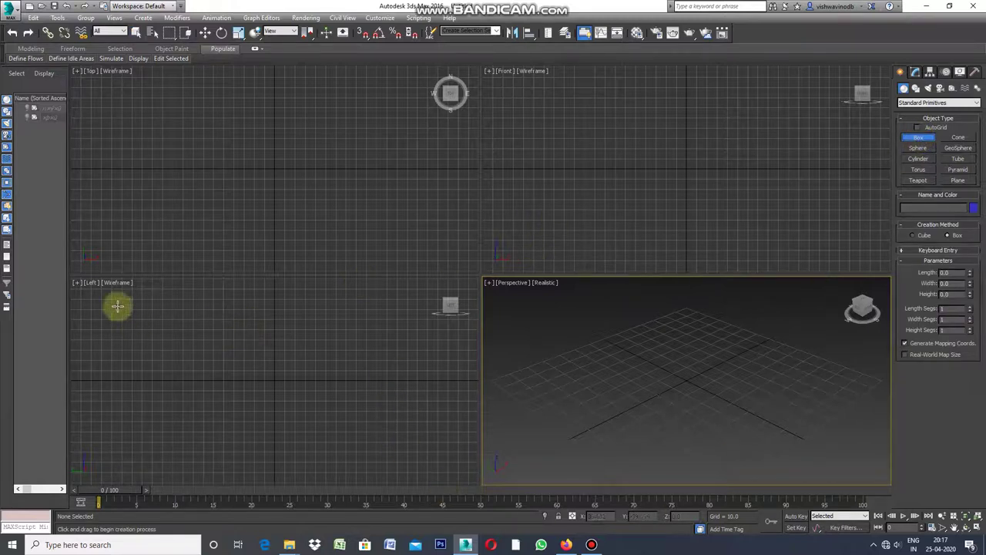
left_click(79, 286)
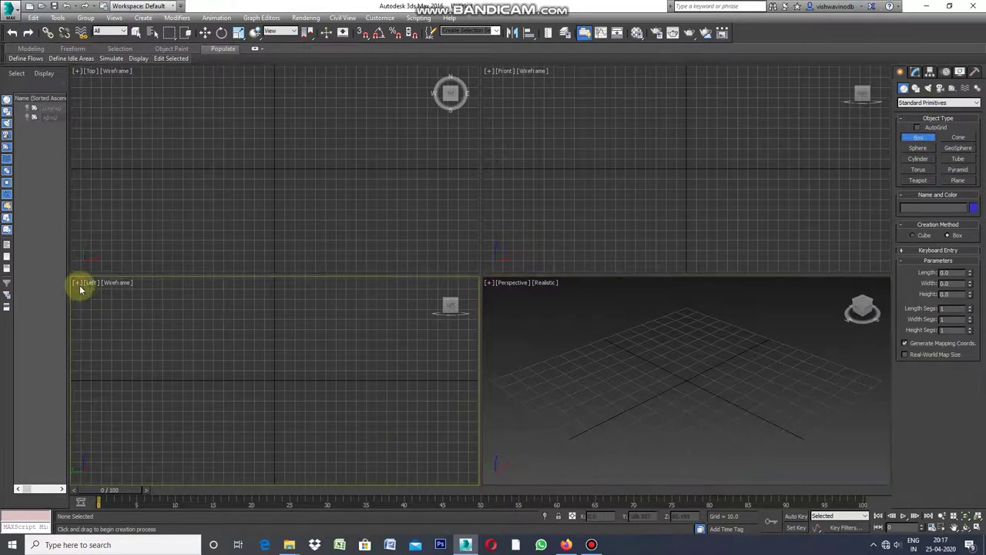
left_click(78, 285)
left_click(100, 295)
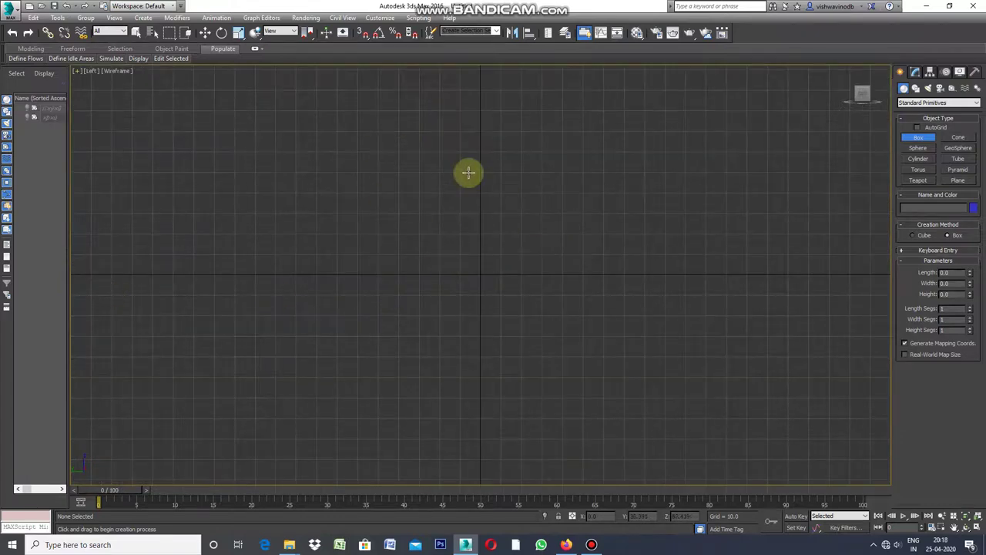
left_click_drag(297, 133, 319, 157)
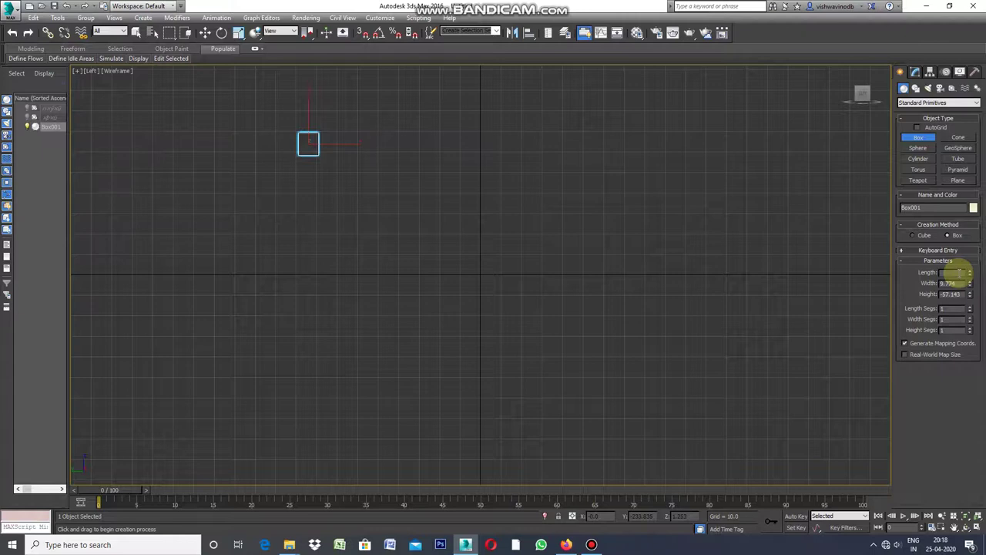
- Enter 0.3 for Box001's Length and Width in Parameters and type a new Height value
key("BackSpace")
type("3")
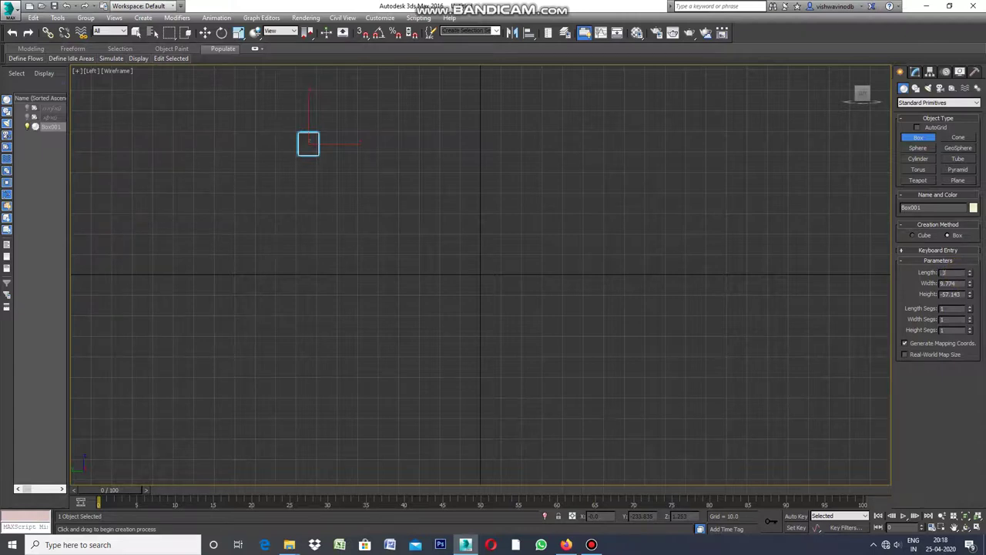
key("Return")
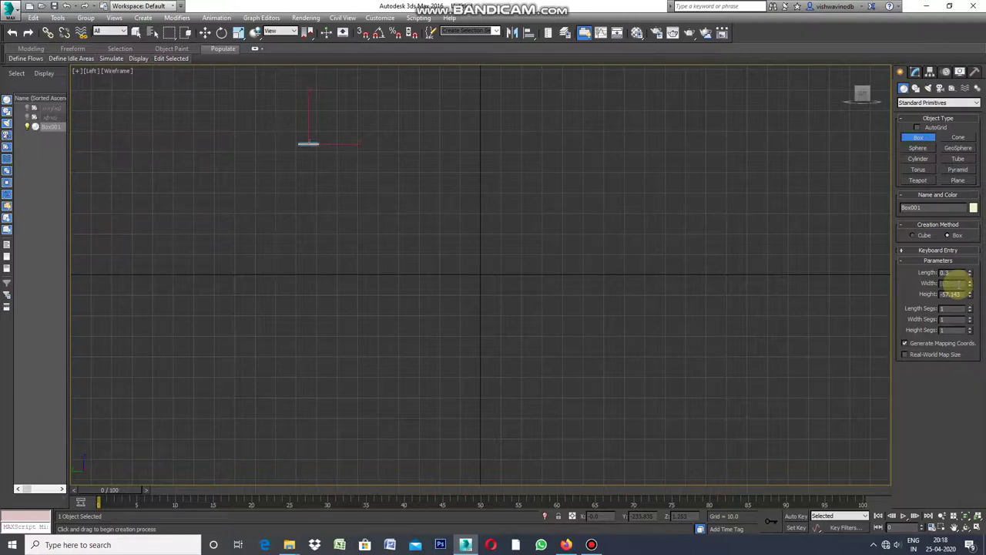
key("BackSpace")
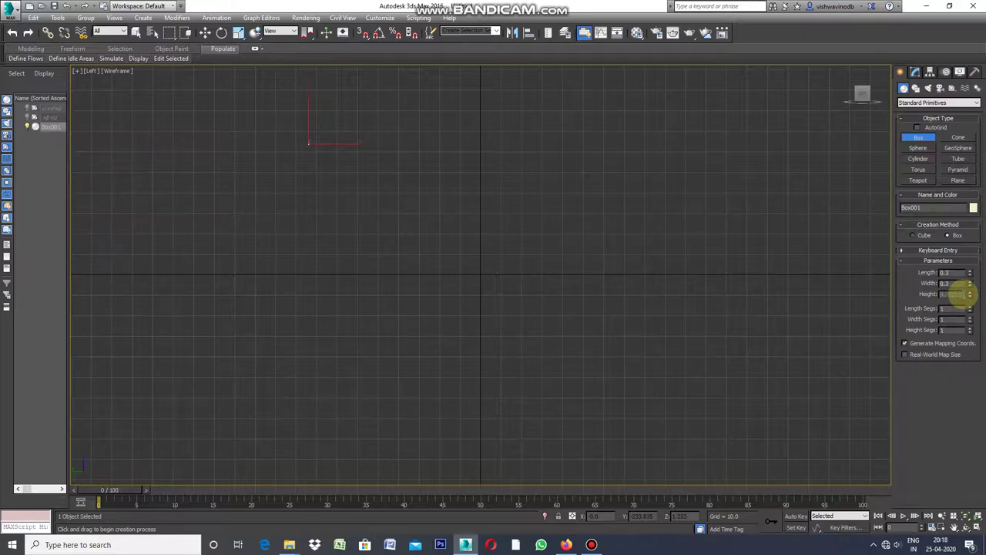
type("6")
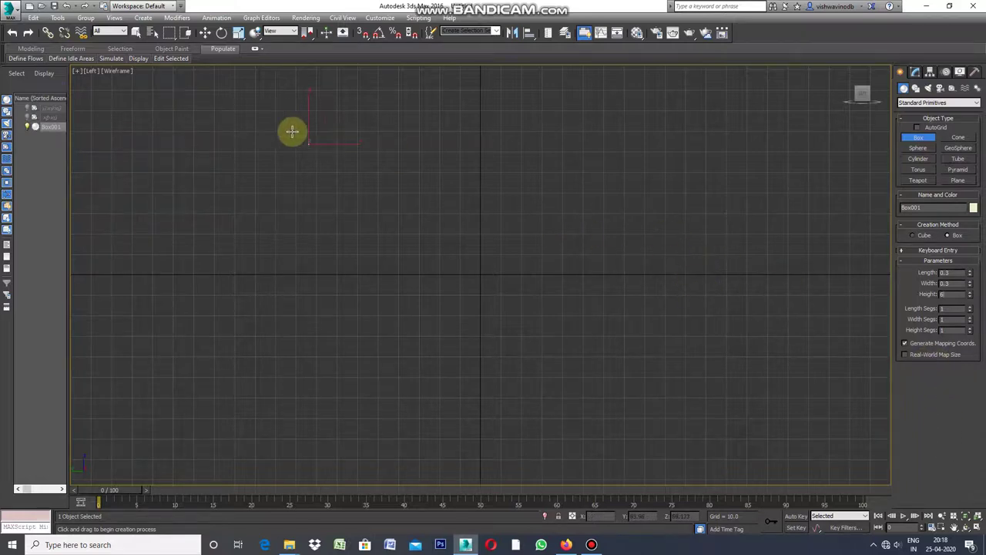
scroll(298, 132, "down", 3)
- Zoom out the Left view and start dragging Box001 down-right with Select and Move
scroll(308, 147, "down", 2)
left_click_drag(323, 160, 337, 176)
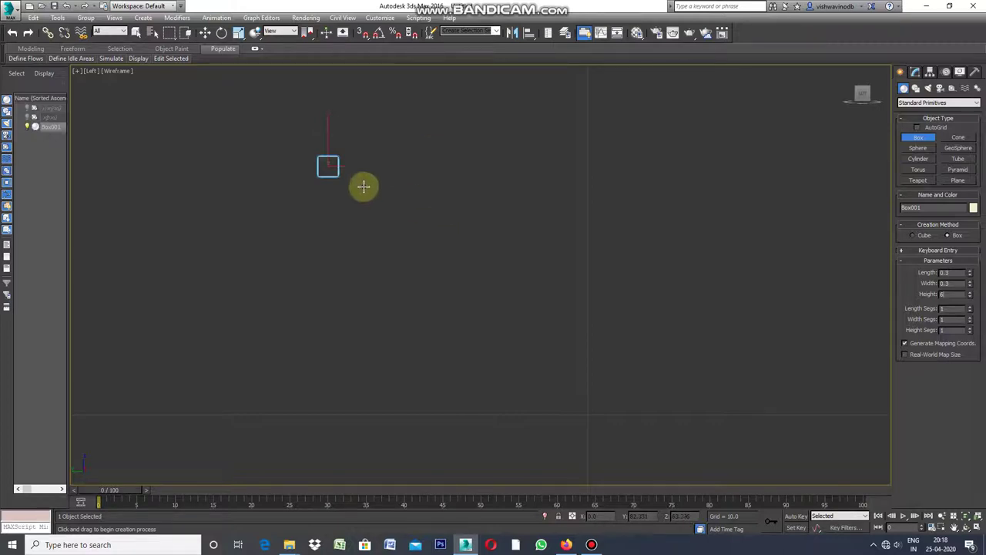
left_click(205, 33)
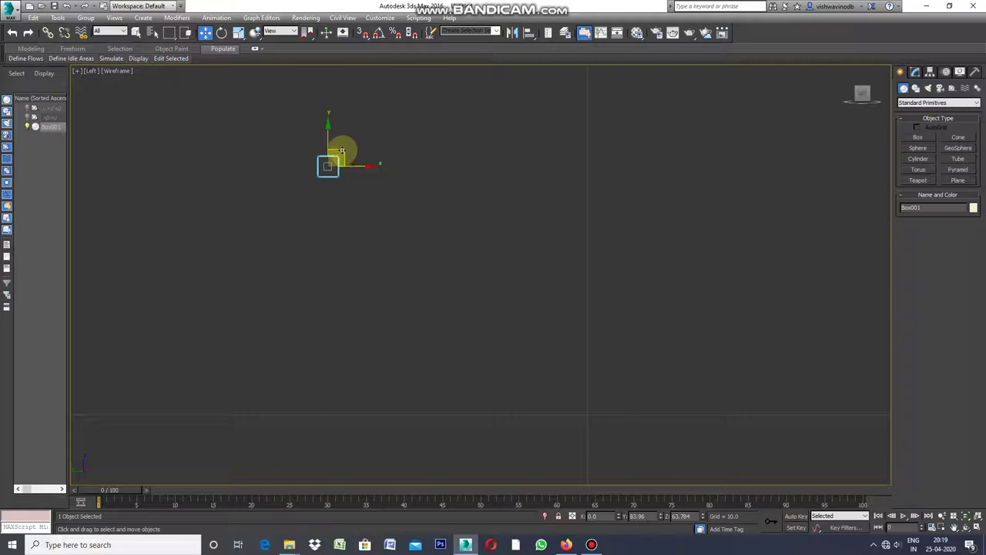
mouse_move(343, 151)
left_mouse_down()
mouse_move(354, 176)
mouse_move(362, 171)
left_mouse_up()
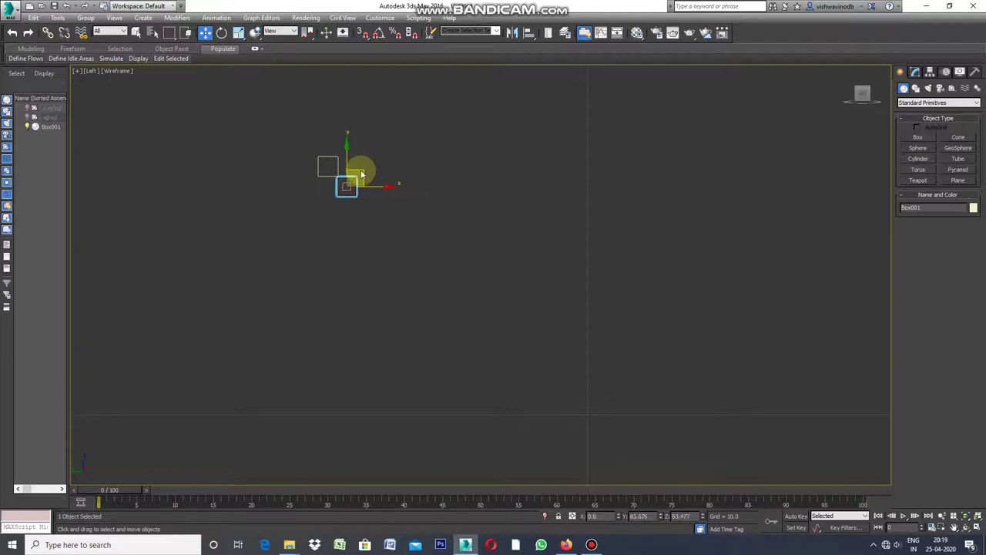
- Clone the box three times diagonally down-right as copies Box002, Box003 and Box004, then deselect
left_click_drag(362, 170, 362, 172, "shift")
left_click(497, 319)
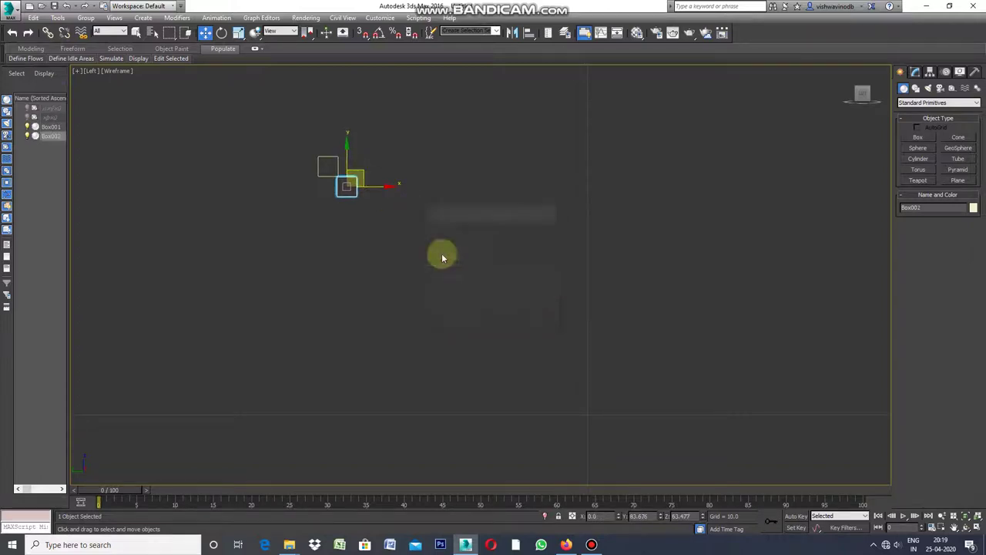
mouse_move(362, 171)
left_mouse_down()
mouse_move(374, 195)
mouse_move(345, 191)
mouse_move(379, 191)
mouse_move(398, 216)
left_mouse_up()
left_click(493, 314)
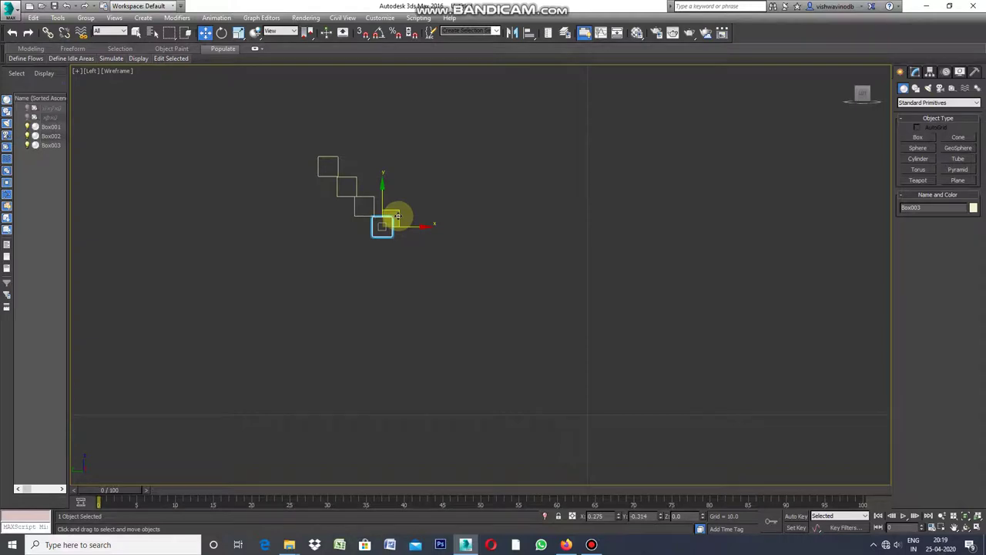
left_click_drag(397, 216, 399, 218, "shift")
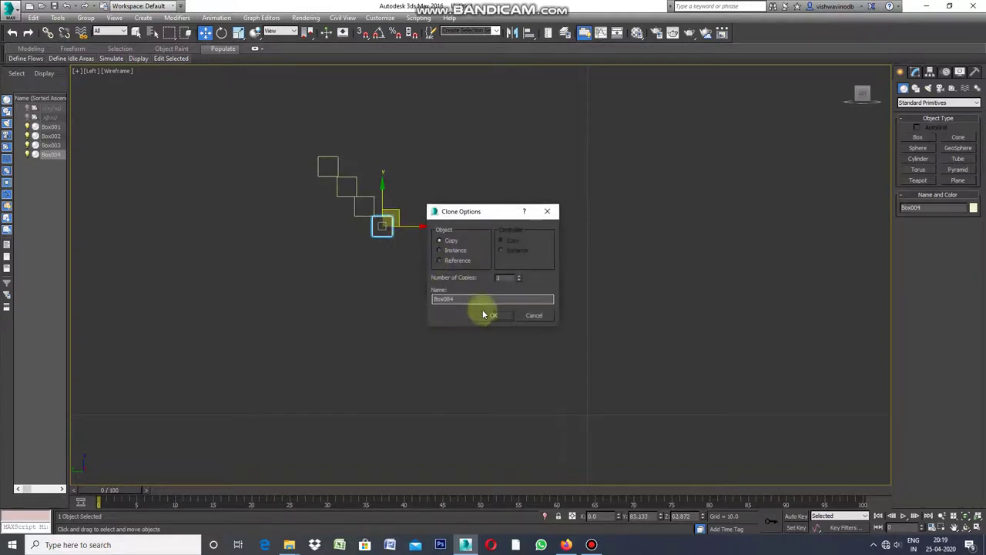
left_click(491, 315)
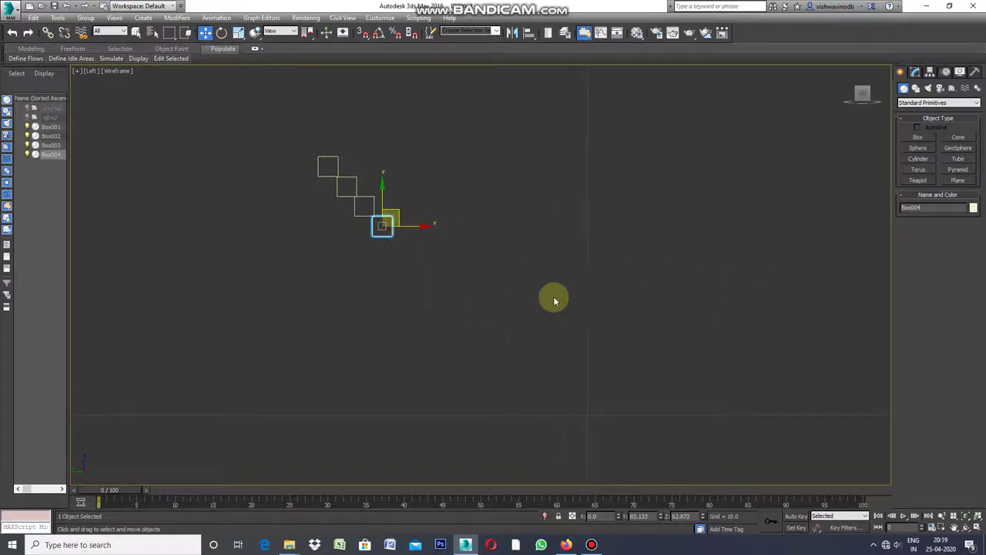
left_click(467, 301)
scroll(342, 187, "up", 3)
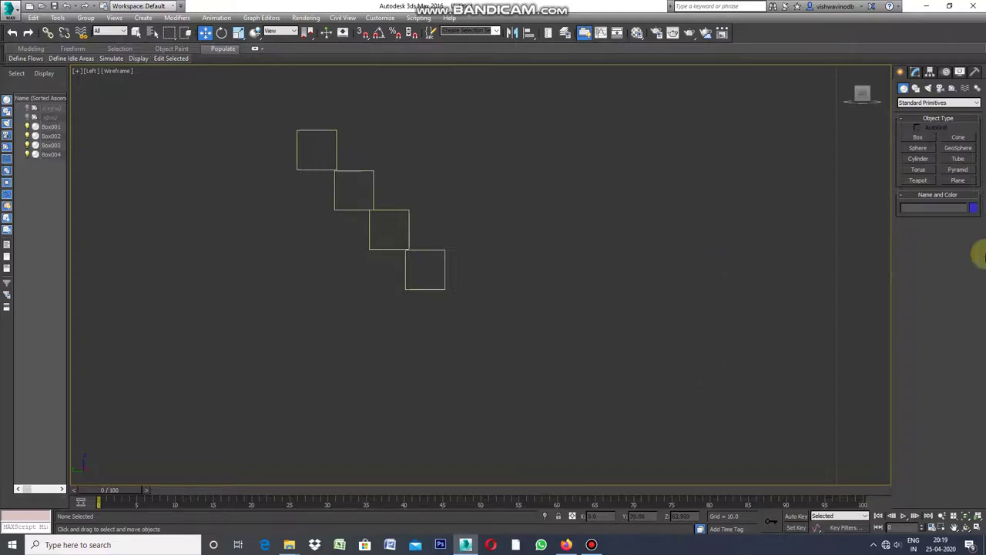
- Draw Cylinder001, radius 0.167, at the second and third step corner and set Height to 3
left_click(918, 148)
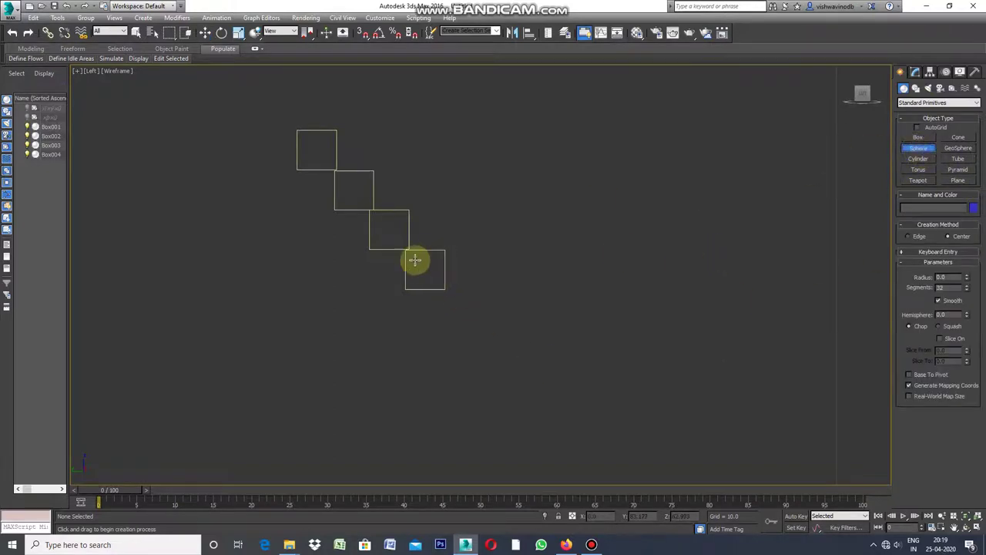
left_click(920, 159)
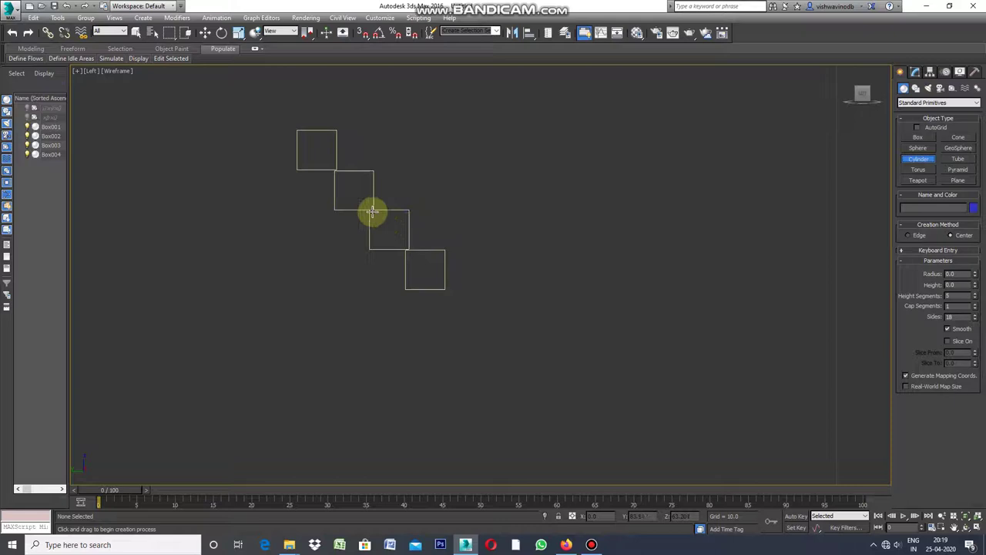
left_click_drag(373, 208, 359, 222)
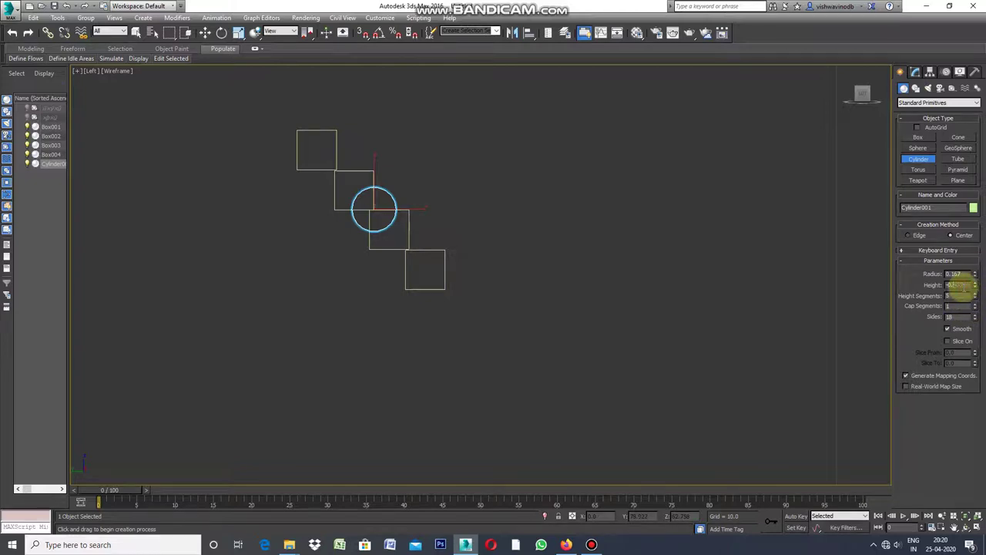
type("3")
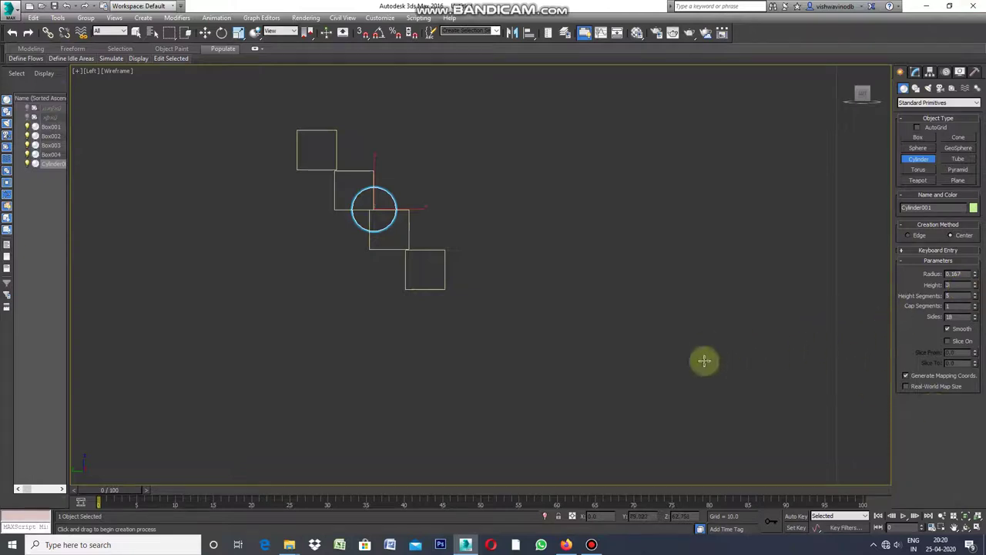
- End cylinder creation and switch to the Select and Move tool
left_click(823, 442)
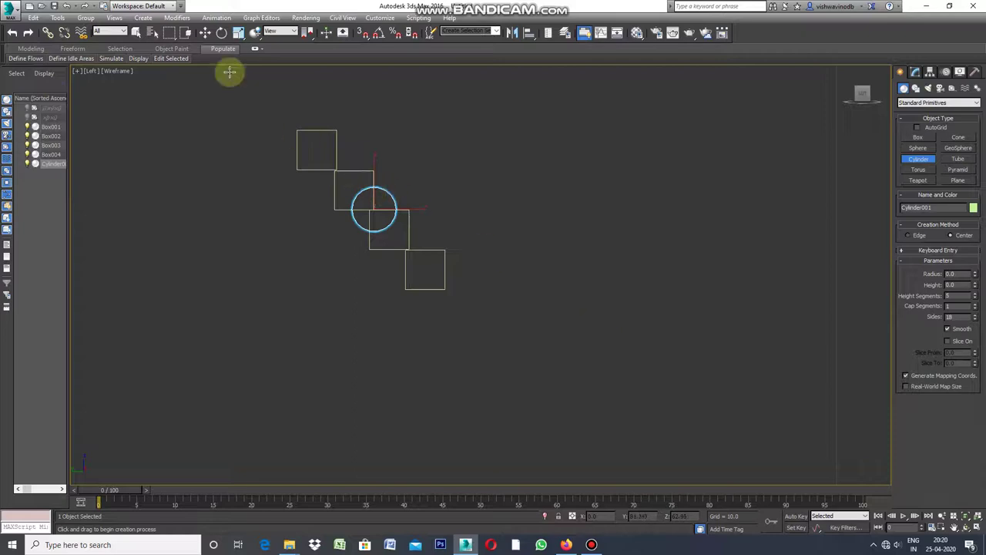
left_click(206, 34)
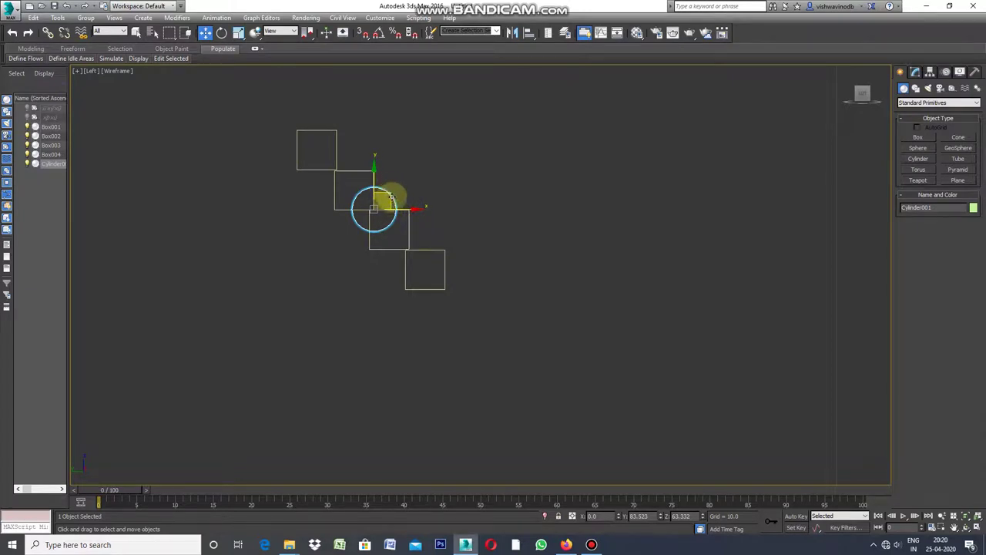
- Copy the cylinder to the top step corner as Cylinder002 and further down as Cylinder003
left_click_drag(391, 197, 352, 155, "shift")
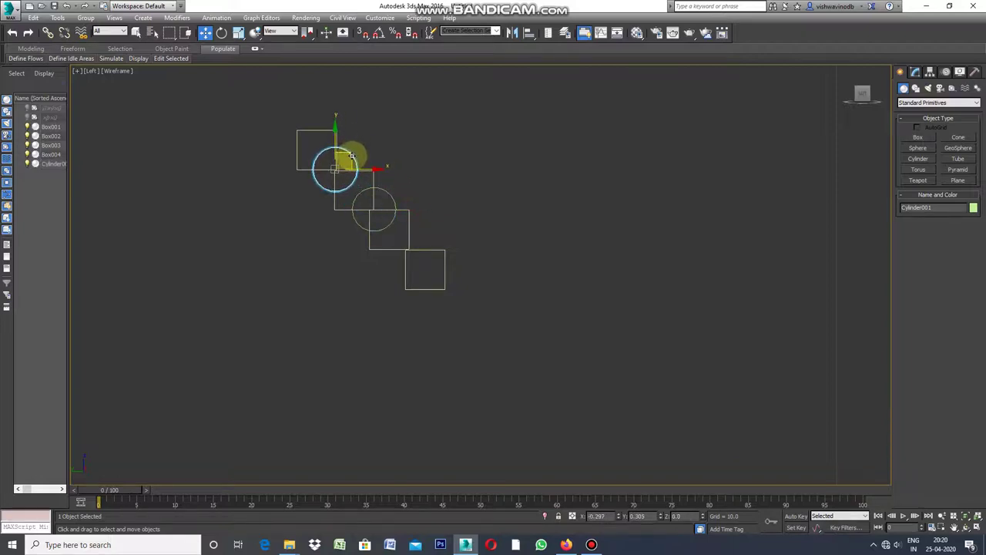
left_click_drag(351, 156, 352, 157, "shift")
left_click(496, 315)
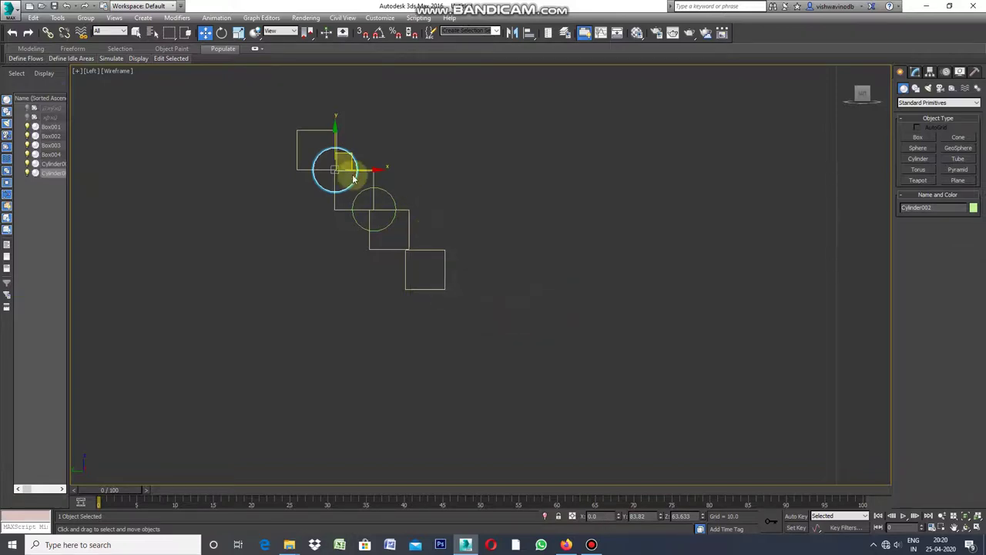
left_click_drag(349, 154, 422, 234)
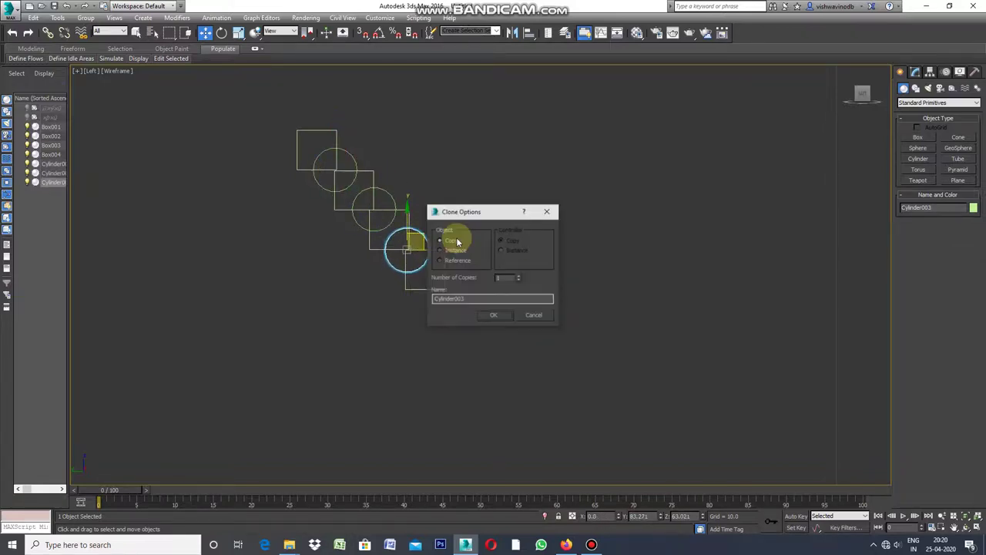
left_click(490, 315)
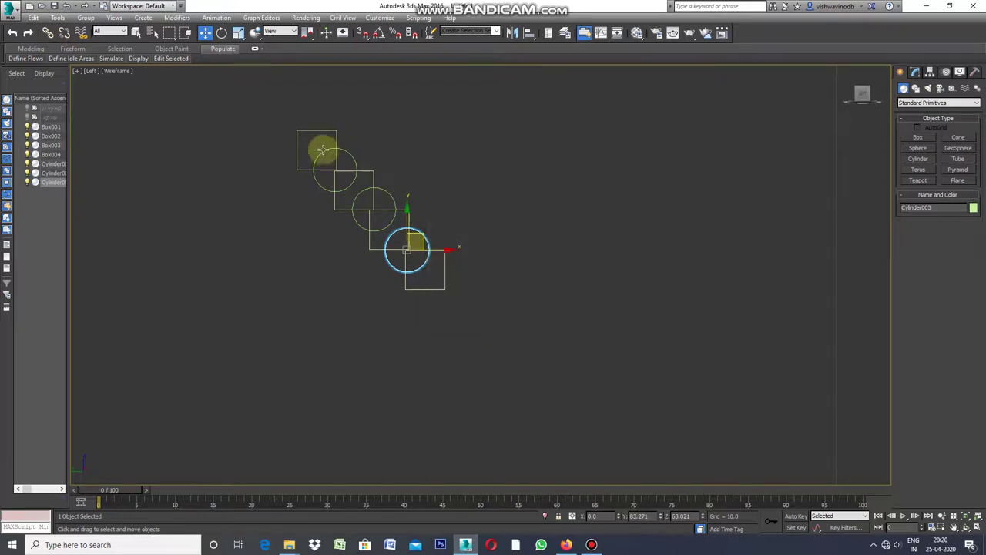
- Copy a cylinder onto the lowest step corner as Cylinder004
scroll(349, 146, "up", 2)
scroll(349, 147, "up", 2)
scroll(367, 159, "down", 2)
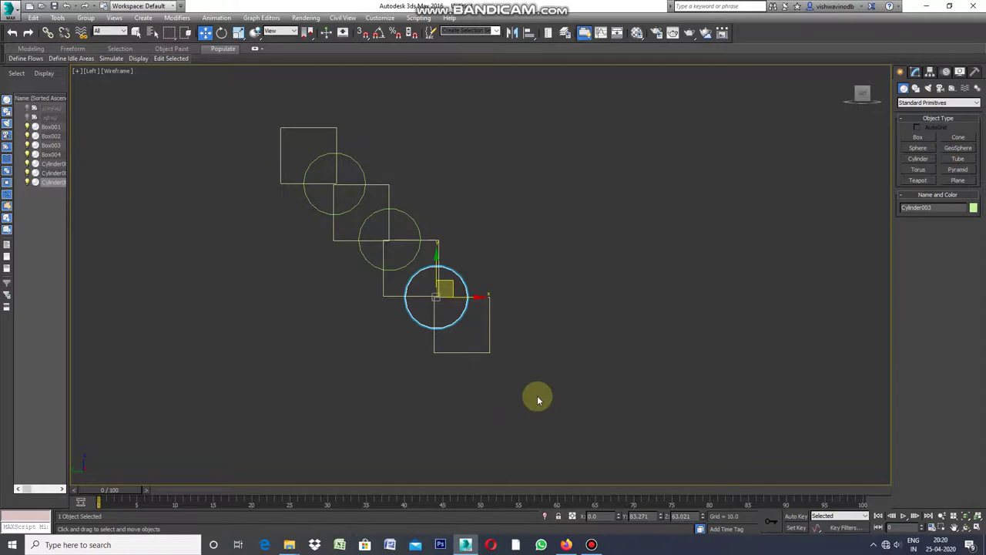
scroll(484, 351, "up", 2)
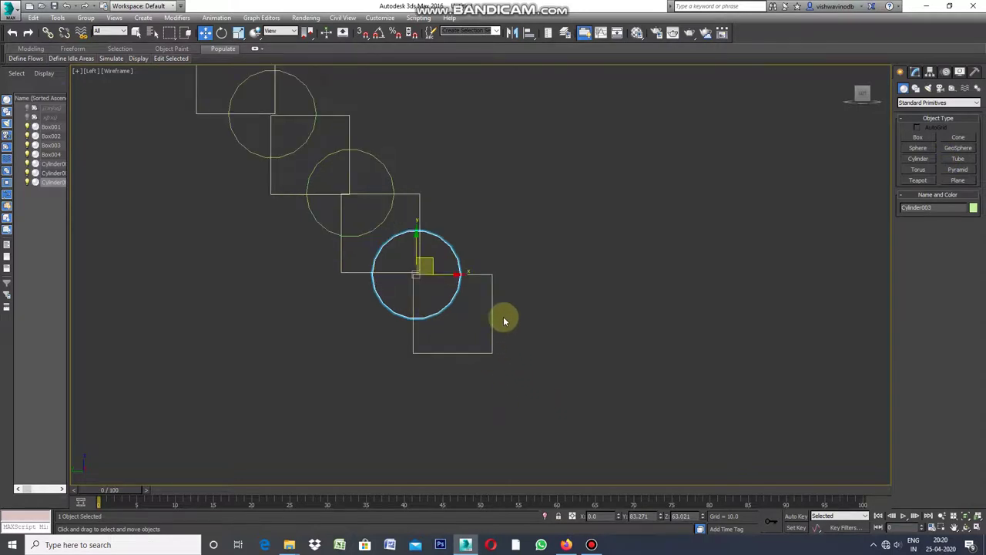
scroll(497, 271, "down", 2)
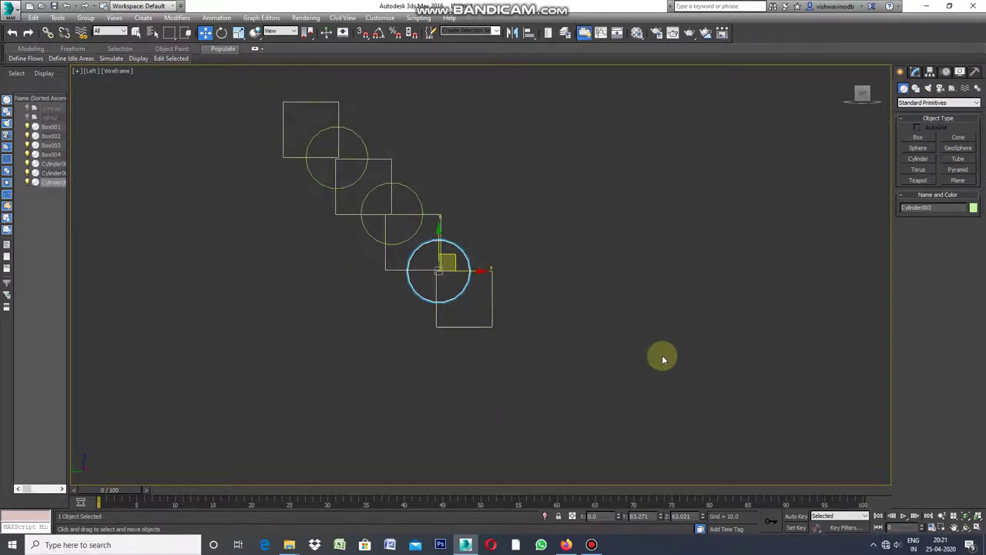
left_click_drag(453, 260, 509, 348)
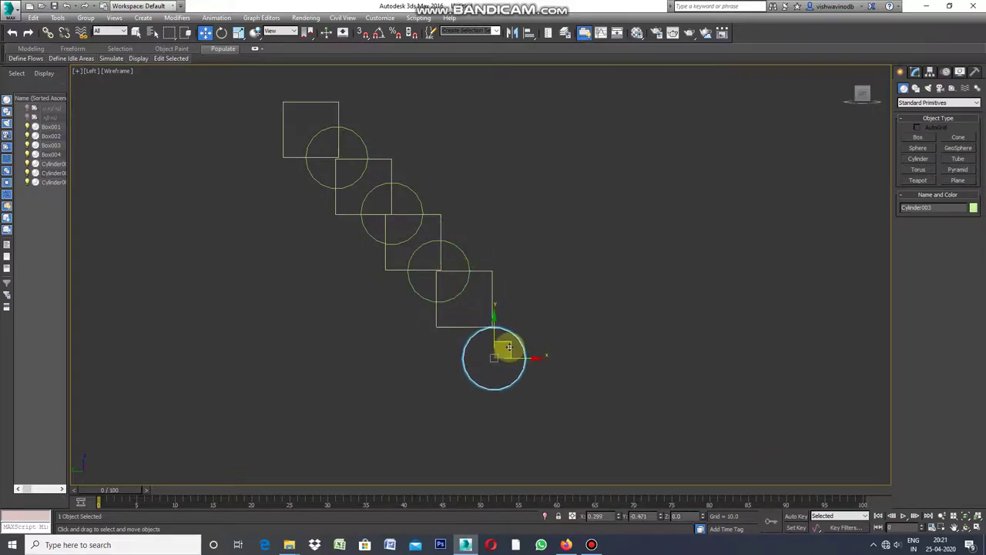
left_click_drag(508, 348, 508, 348, "shift")
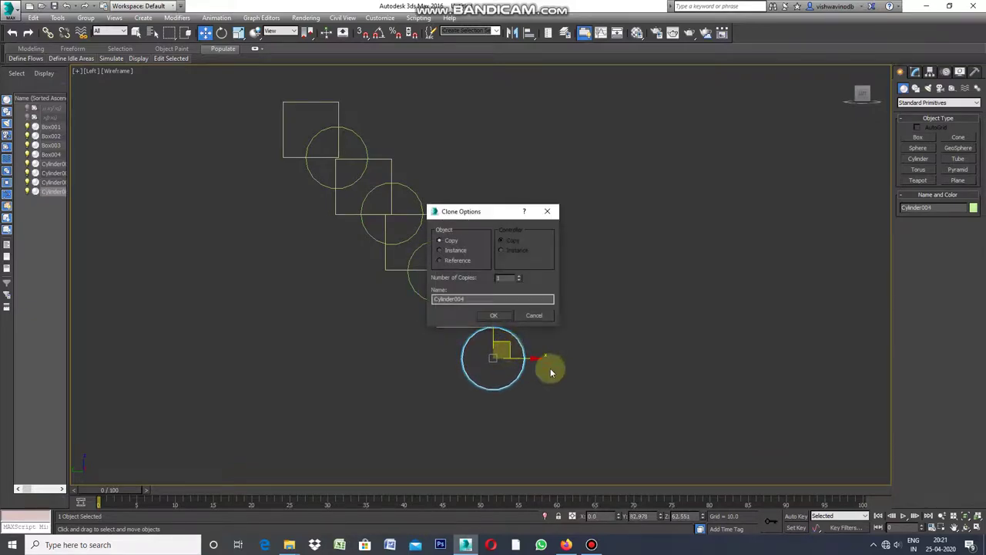
left_click(495, 317)
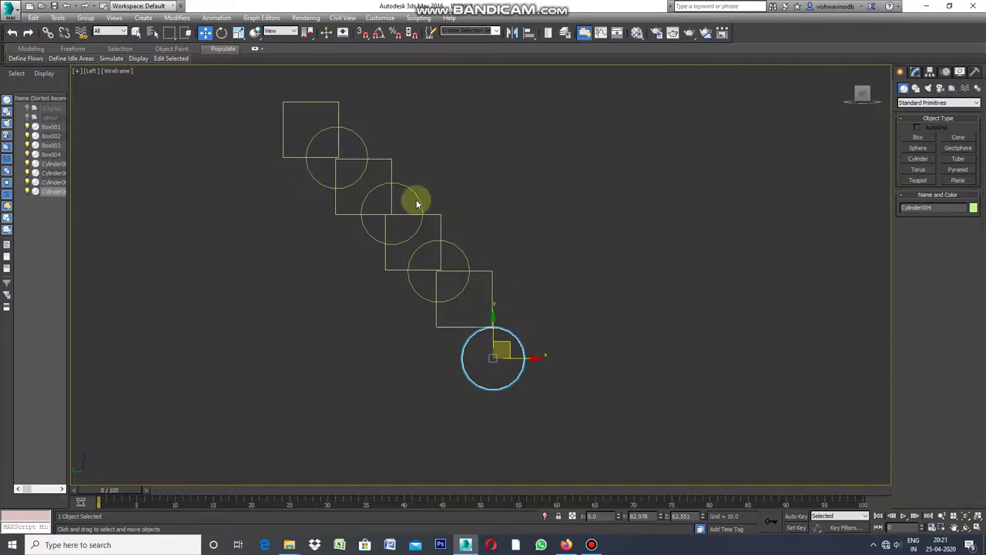
- Restore the four-viewport layout
scroll(416, 200, "down", 3)
left_click(80, 70)
left_click(98, 88)
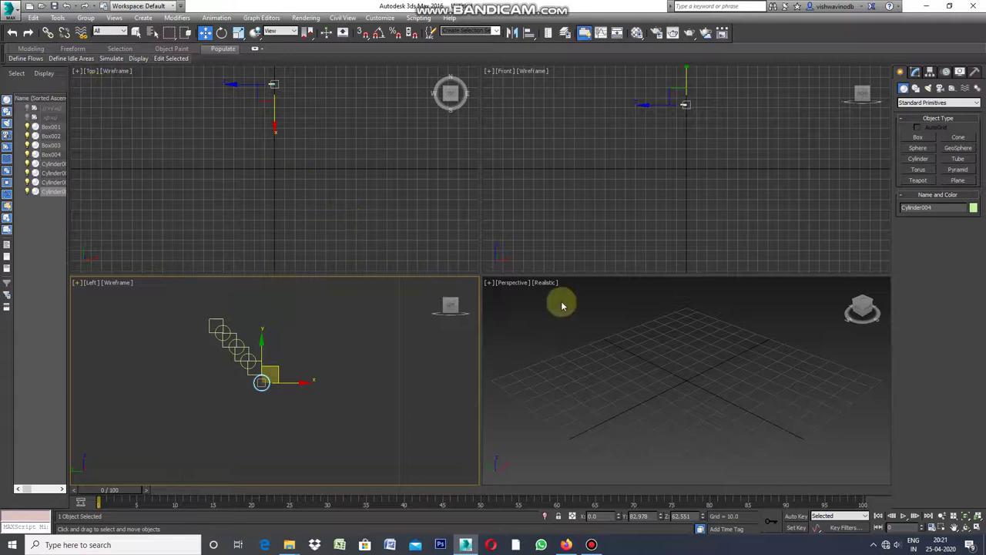
- Create target camera Camera001 in the Top view, from the lower left aiming across the staircase
scroll(322, 203, "down", 2)
scroll(293, 121, "up", 2)
scroll(277, 131, "up", 2)
scroll(286, 134, "up", 2)
scroll(301, 129, "up", 1)
scroll(302, 137, "up", 3)
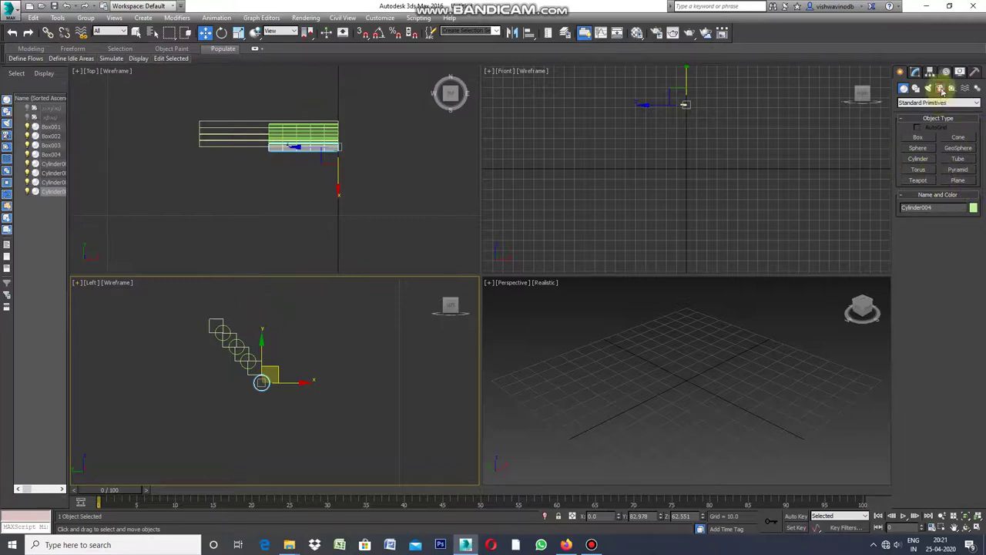
left_click(941, 88)
left_click(965, 139)
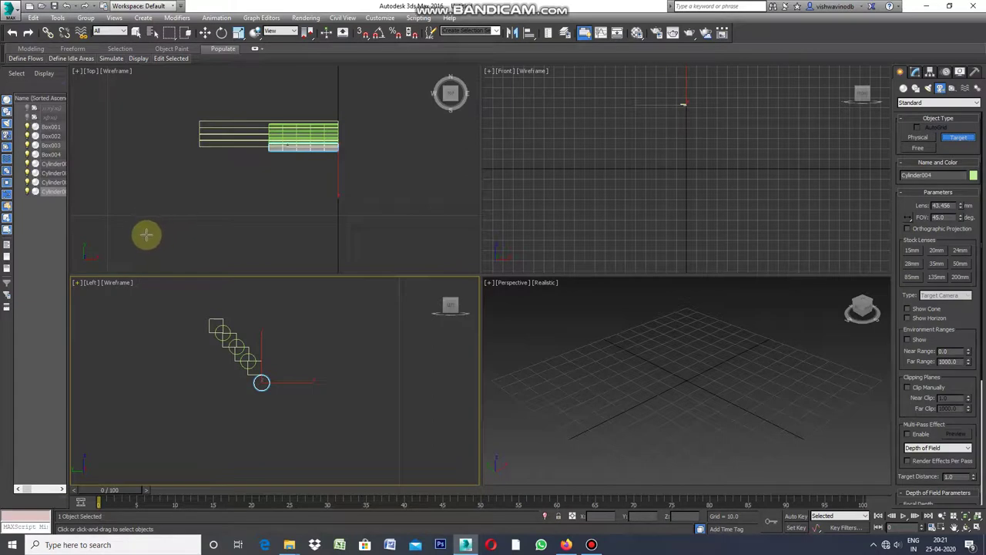
left_click_drag(147, 234, 290, 100)
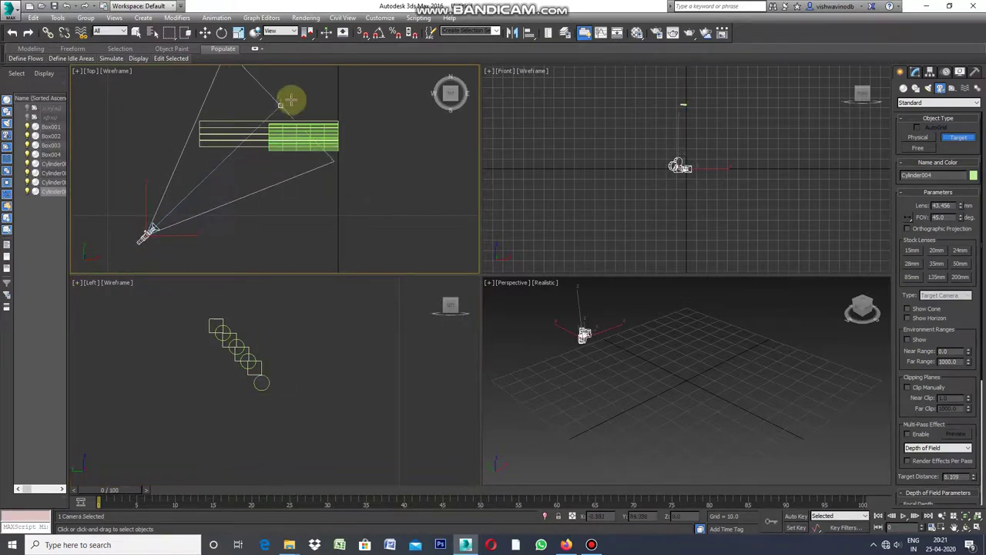
left_click_drag(290, 100, 320, 77)
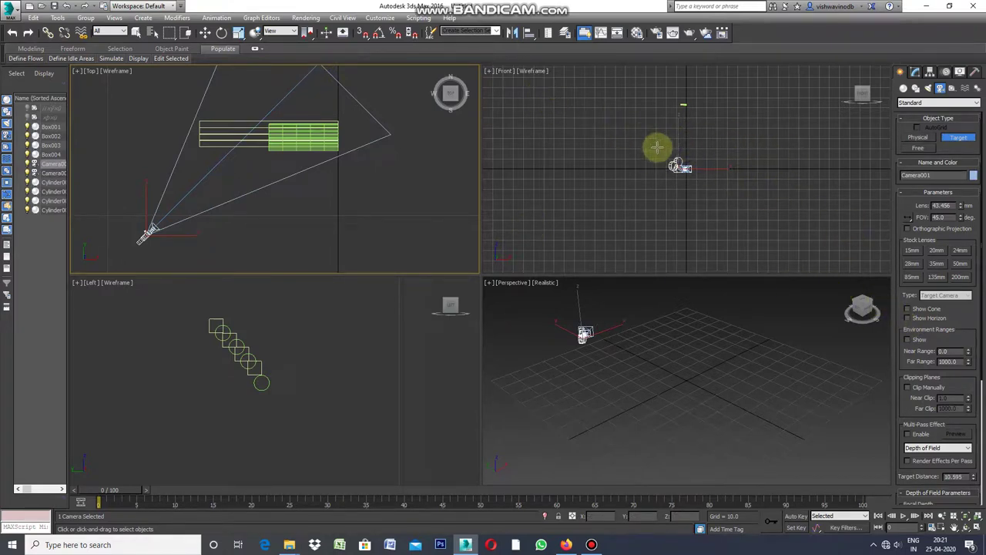
right_click(490, 72)
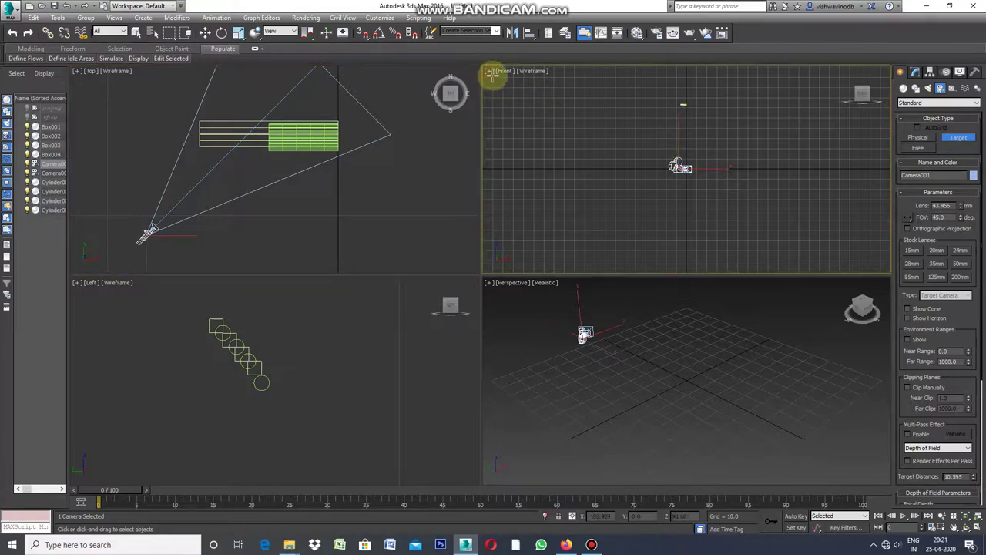
- Maximize the Front view and move Camera001 together with its target upward
left_click(489, 71)
left_click(530, 81)
scroll(454, 258, "down", 2)
scroll(467, 261, "up", 2)
scroll(470, 270, "up", 2)
scroll(454, 275, "up", 3)
scroll(468, 261, "up", 3)
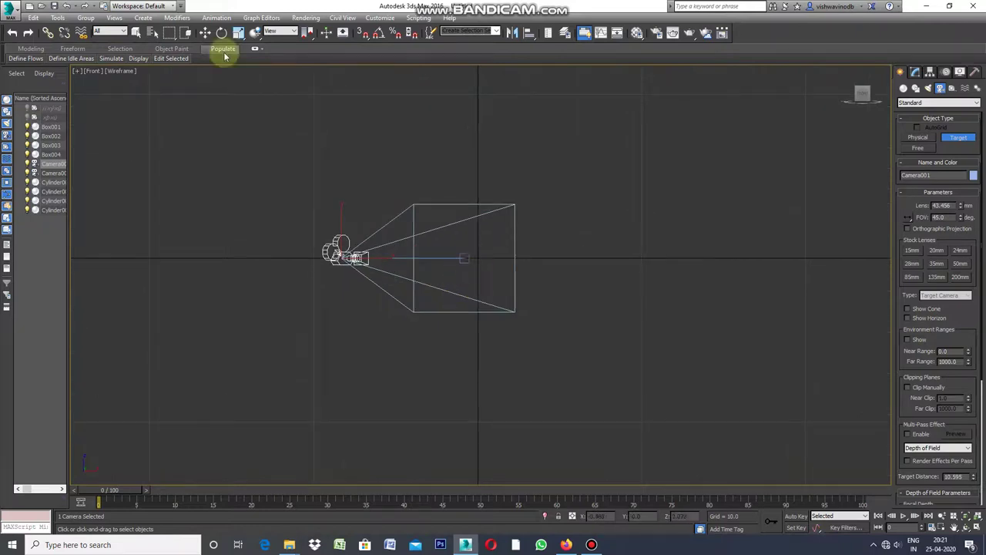
left_click(205, 32)
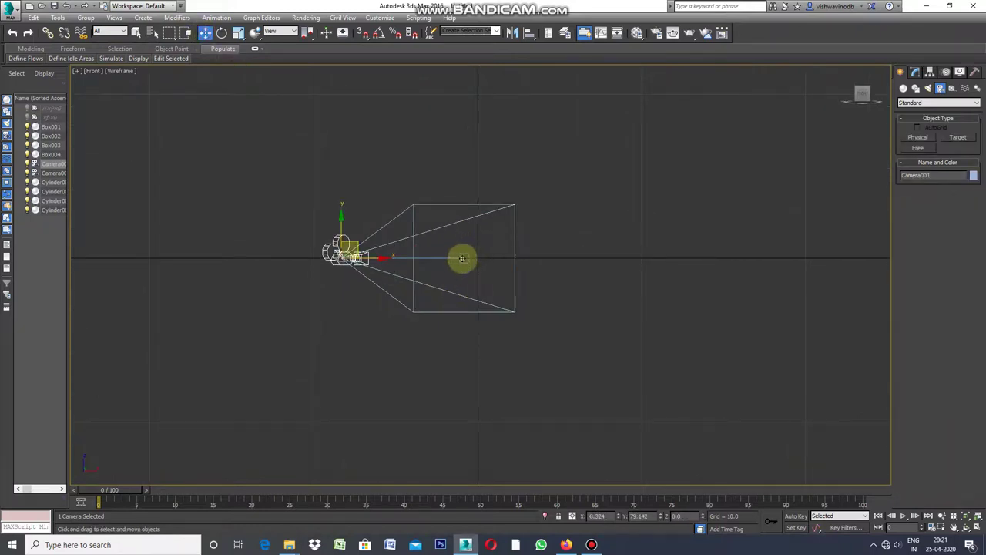
scroll(350, 231, "down", 2)
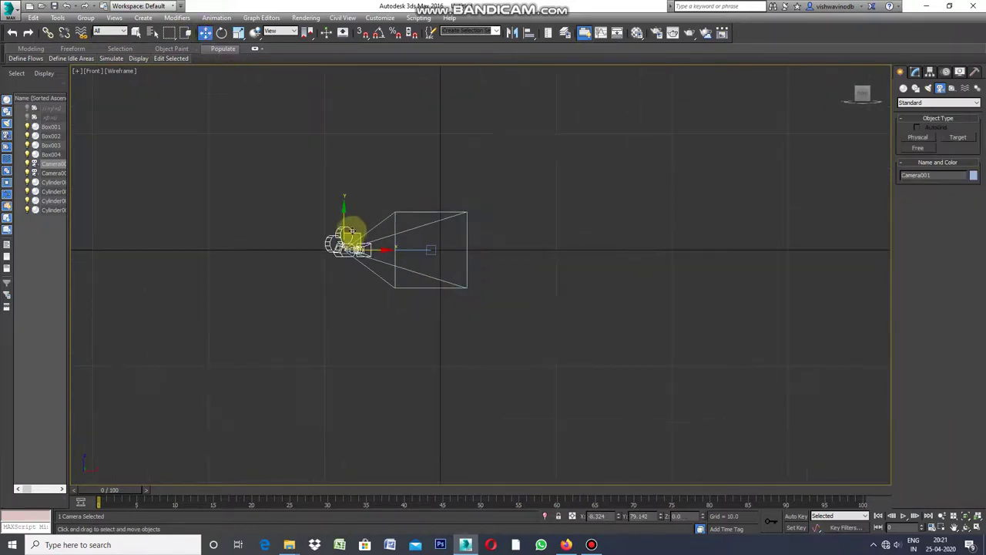
left_click(464, 238)
left_click_drag(486, 207, 334, 266)
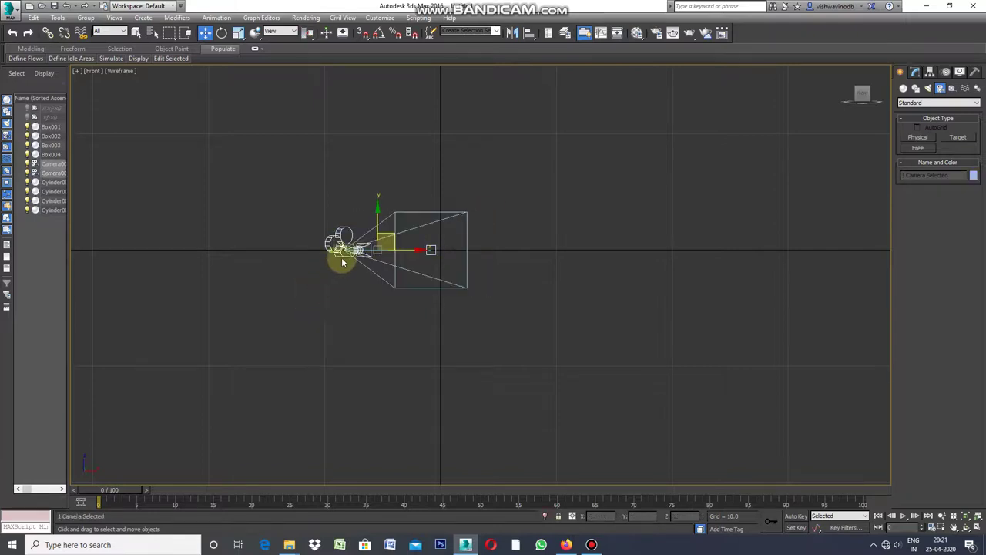
scroll(394, 286, "down", 4)
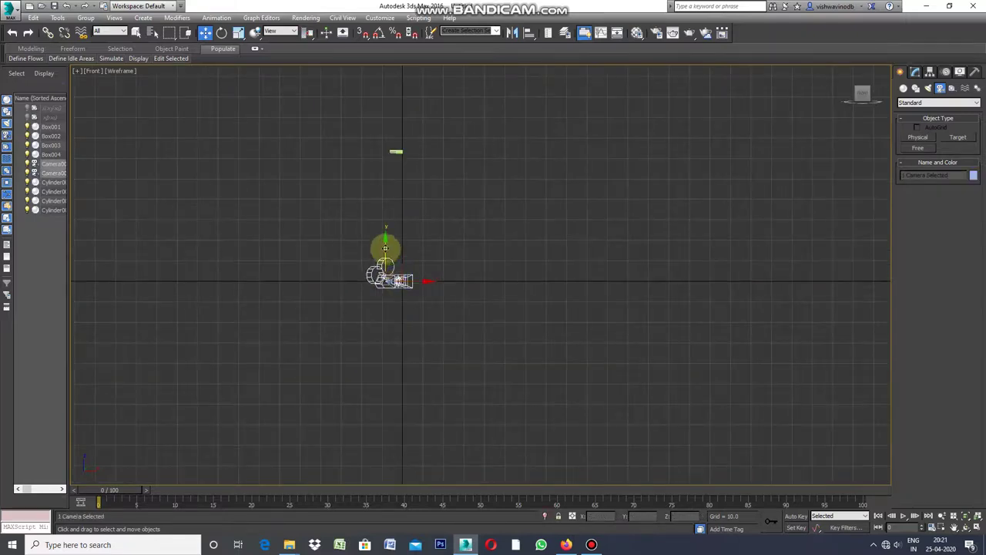
left_click_drag(385, 247, 375, 193)
- Select Camera001.Target alone and lift it above the camera so it aims upward
left_click(411, 229)
scroll(407, 227, "up", 3)
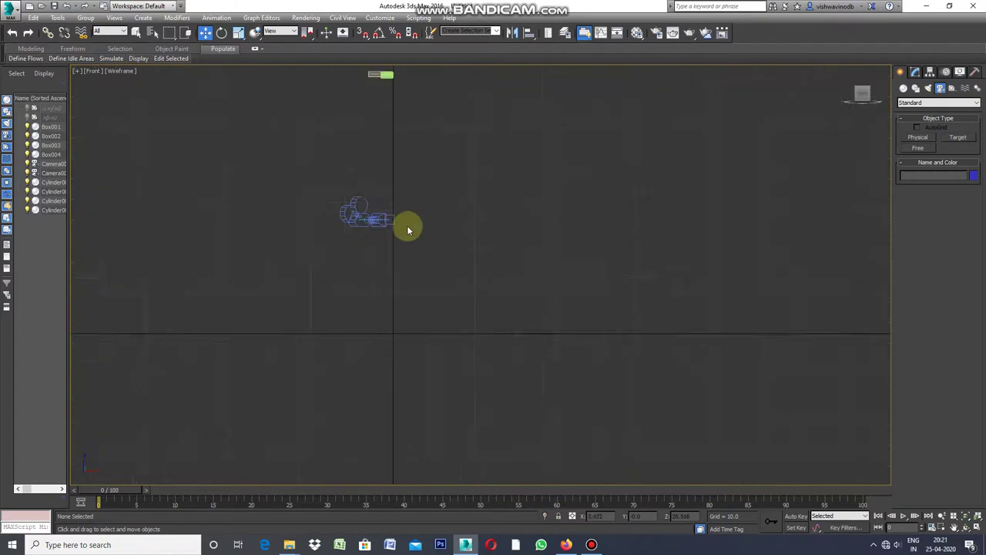
left_click(374, 215)
scroll(414, 316, "down", 3)
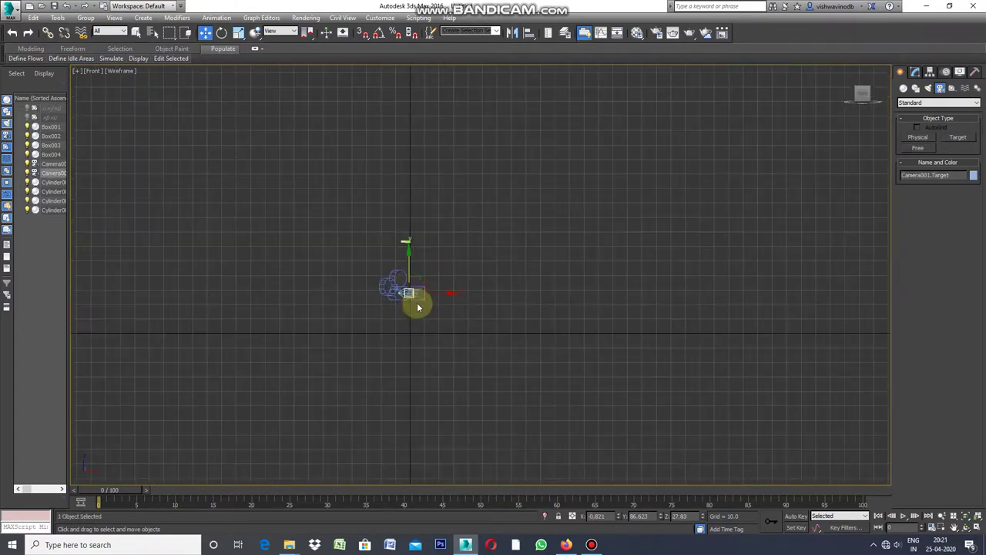
left_click_drag(408, 282, 412, 208)
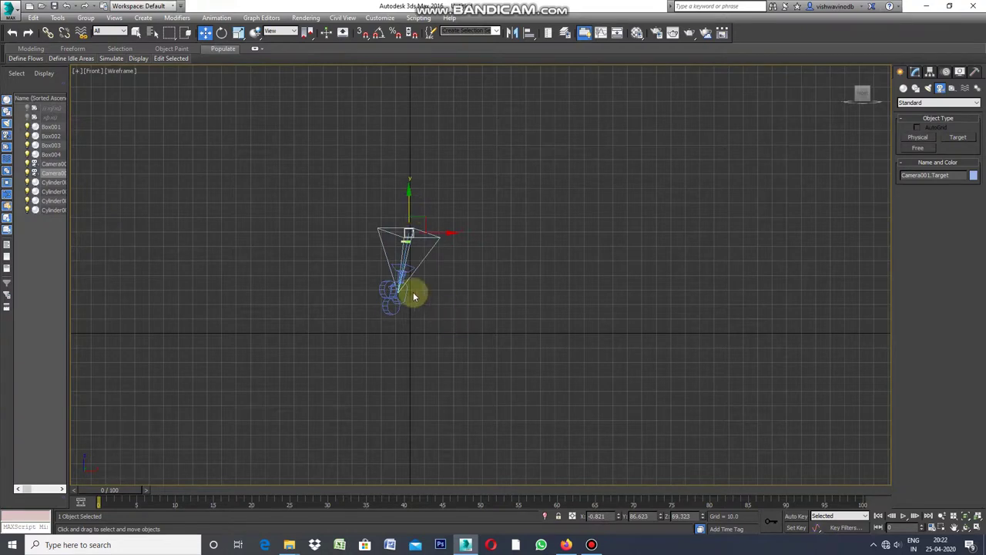
left_click(76, 70)
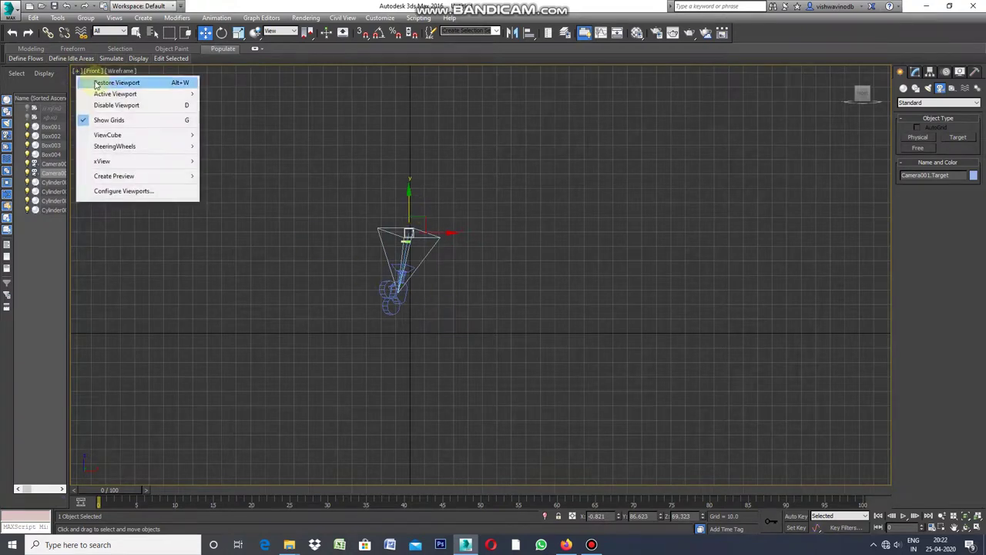
- Return to four views and switch the Perspective viewport to show Camera001
left_click(100, 81)
scroll(361, 292, "down", 3)
scroll(323, 242, "down", 3)
scroll(327, 234, "down", 3)
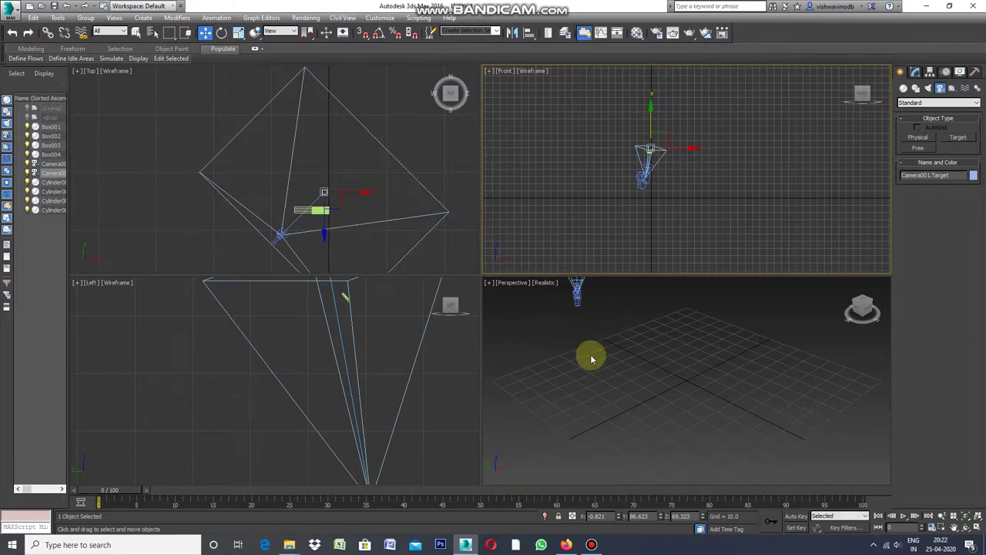
scroll(594, 360, "down", 3)
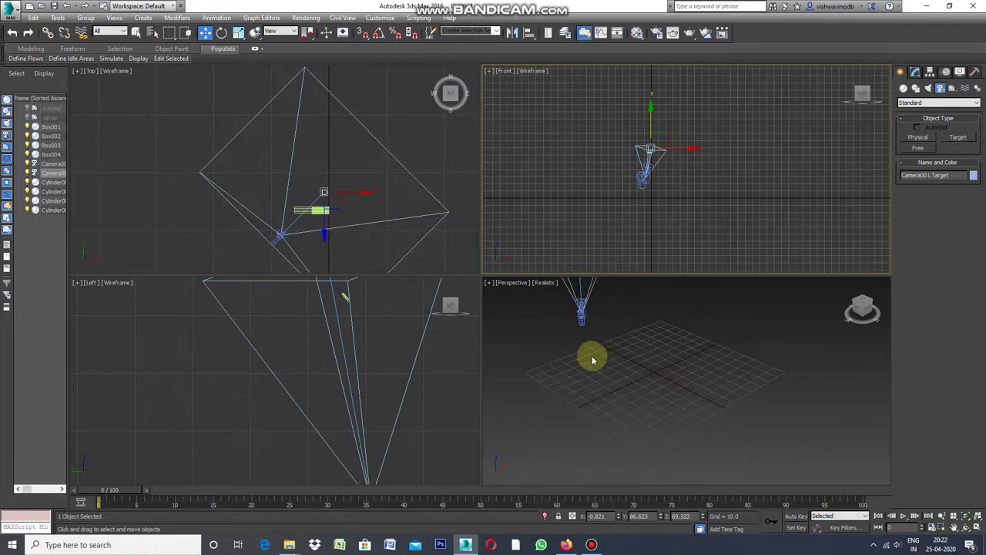
right_click(511, 290)
left_click(514, 290)
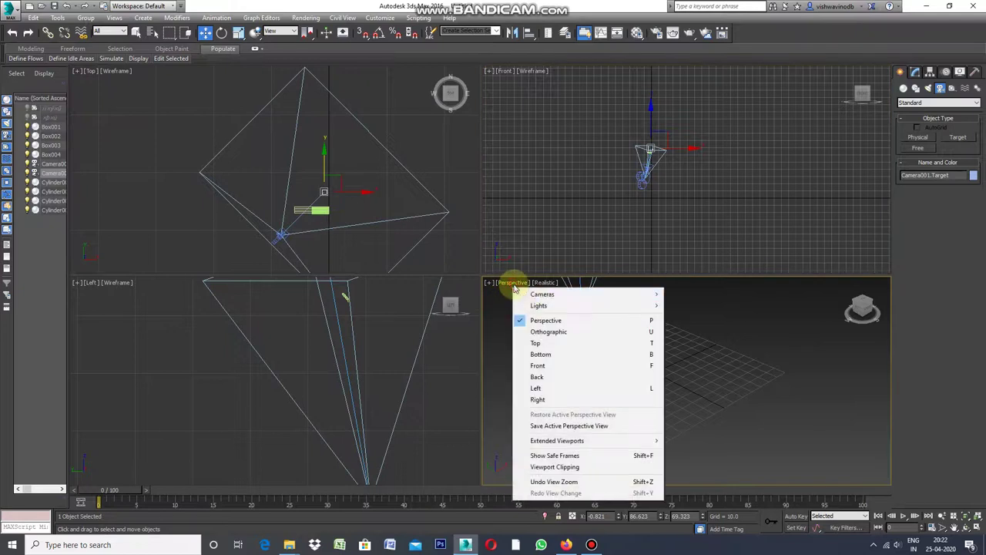
left_click(689, 296)
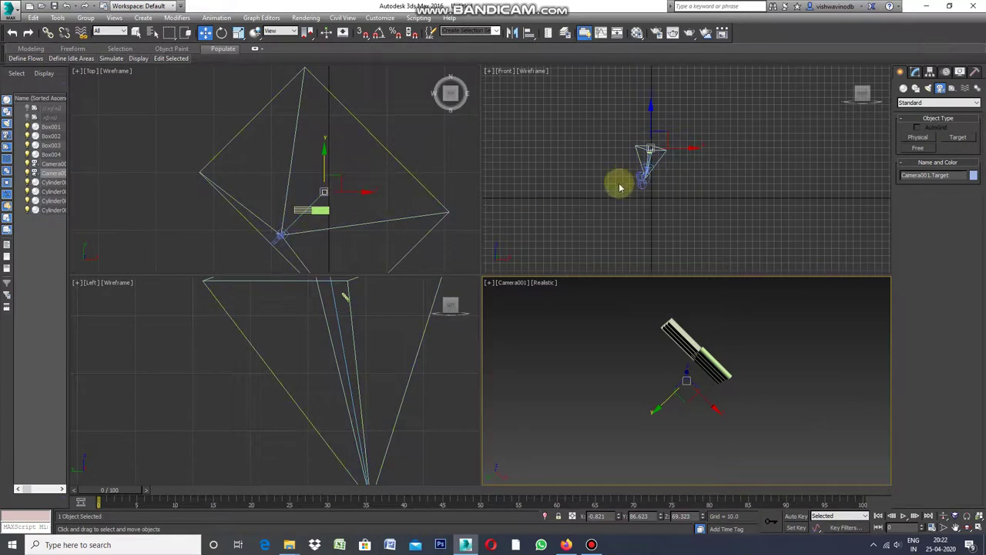
- Raise Camera001 in the Front view and shift it down and left in the Top view
left_click(279, 232)
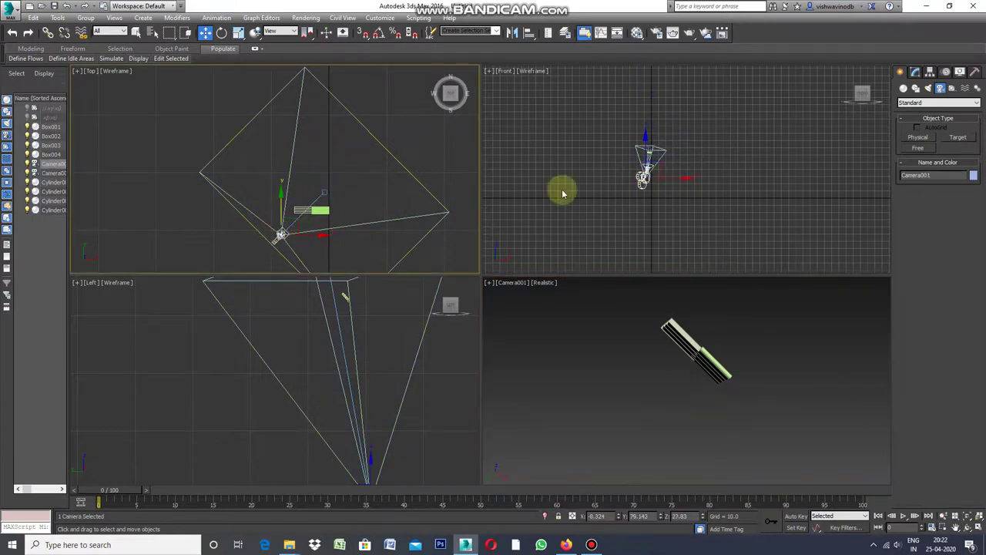
left_click(646, 146)
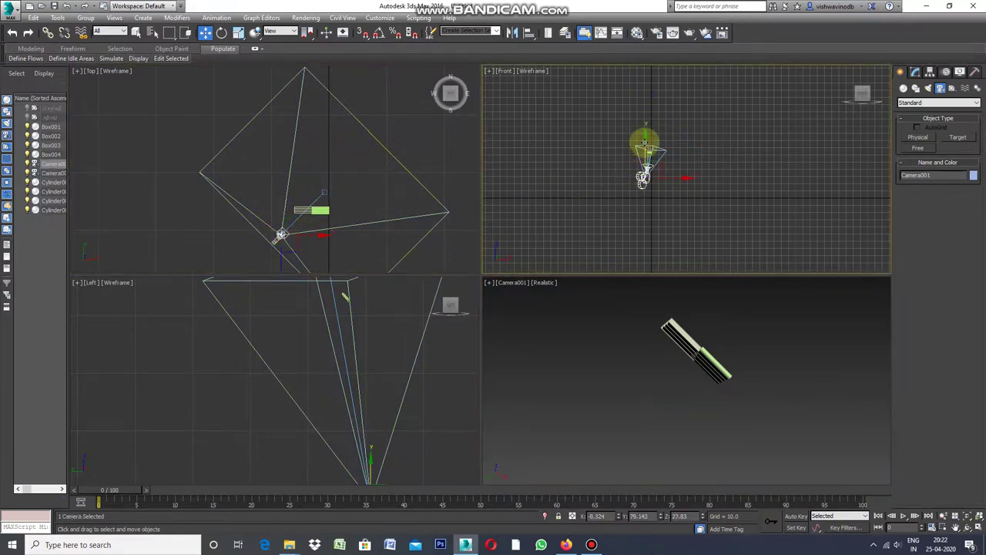
left_click_drag(646, 143, 651, 113)
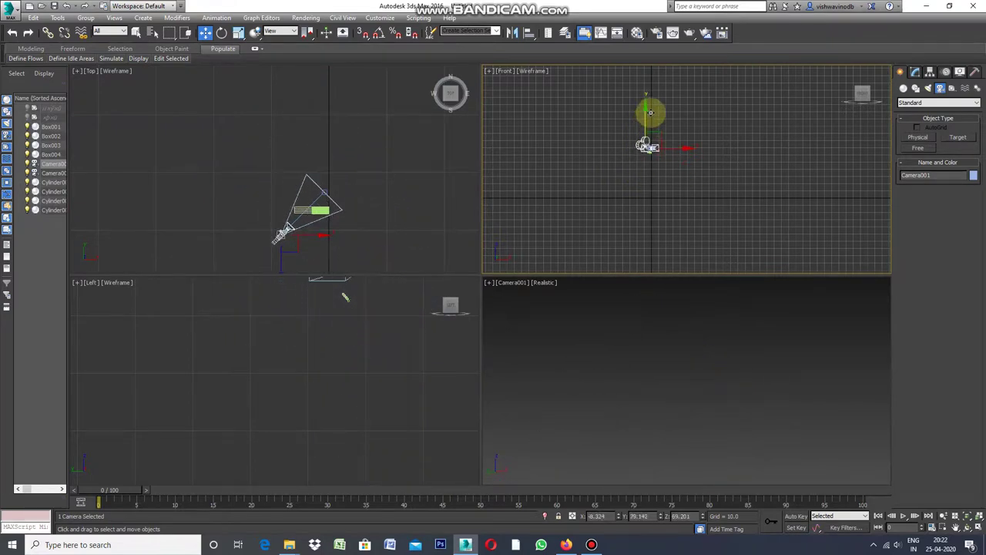
left_click(283, 232)
left_click(299, 218)
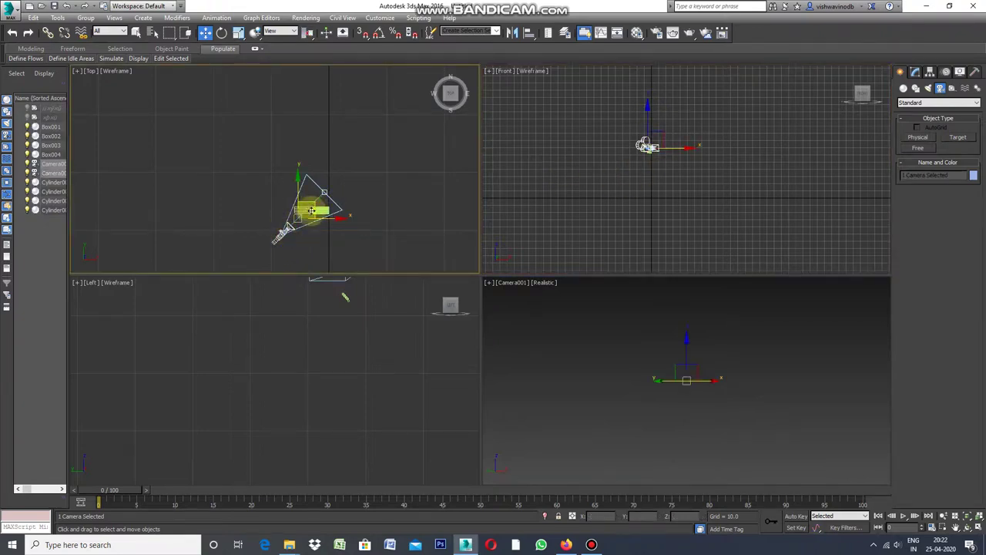
left_click(288, 230)
mouse_move(298, 221)
left_mouse_down()
mouse_move(198, 311)
mouse_move(186, 357)
left_mouse_up()
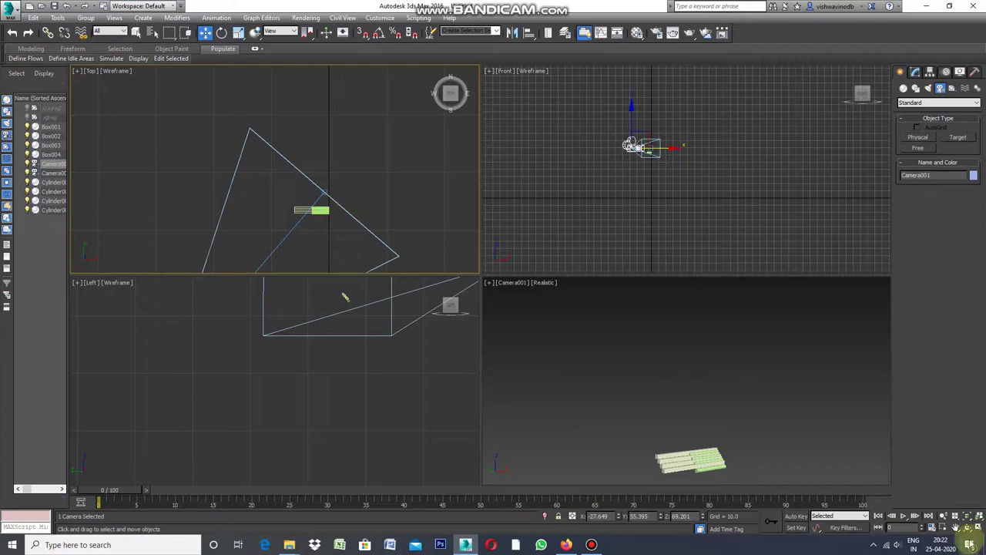
- Truck Camera001 and narrow its field of view so the steps sit enlarged and centred
left_click(961, 532)
left_click_drag(735, 457, 689, 385)
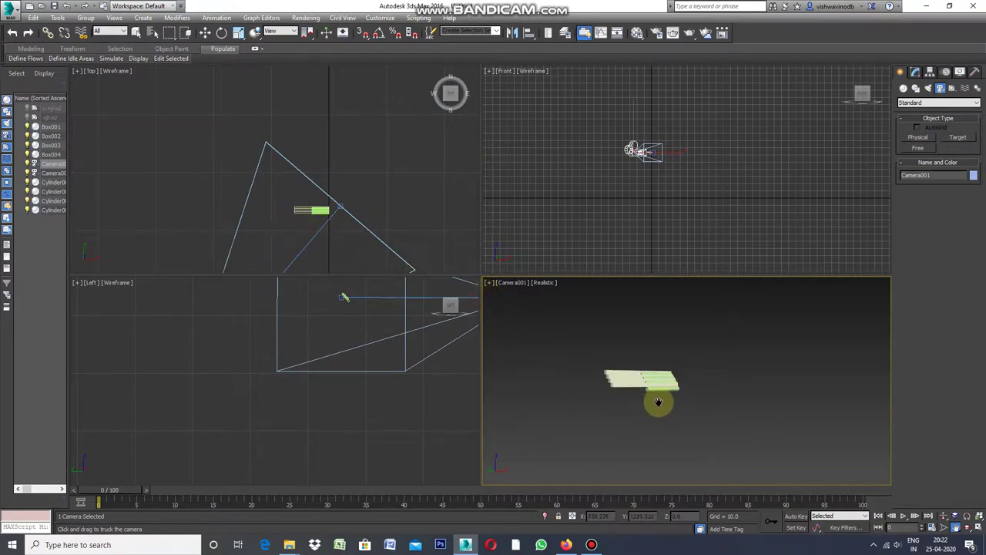
left_click(943, 528)
left_click_drag(678, 410, 710, 355)
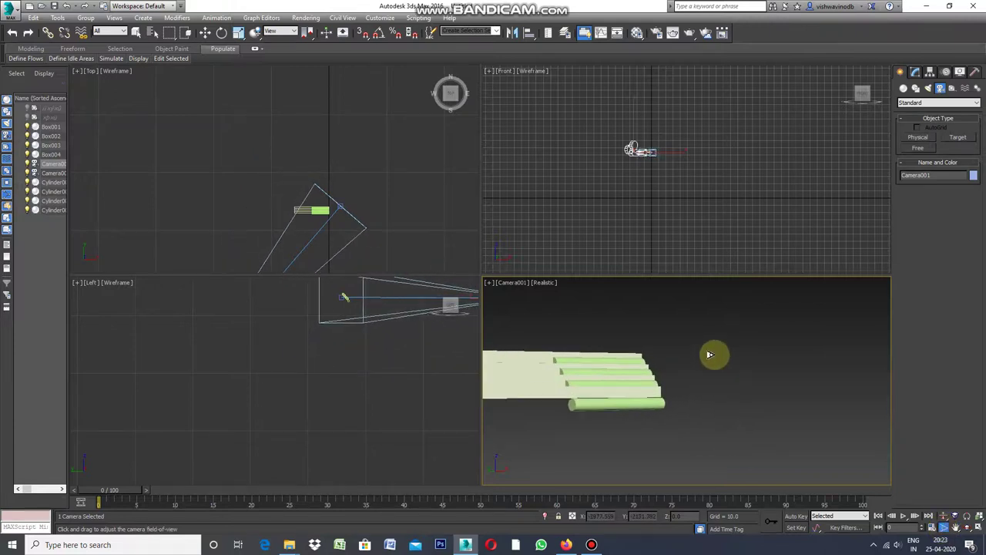
left_click(958, 527)
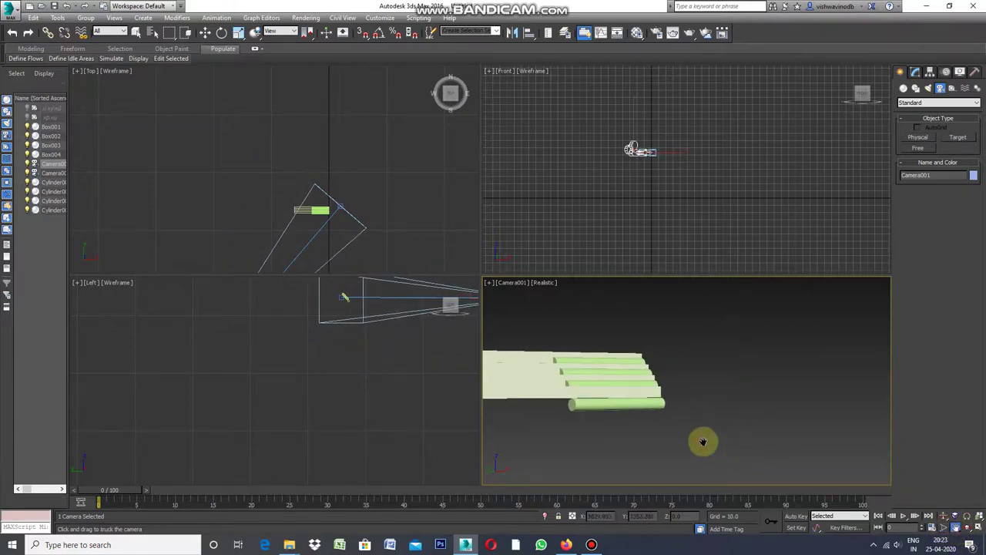
left_click_drag(702, 440, 801, 437)
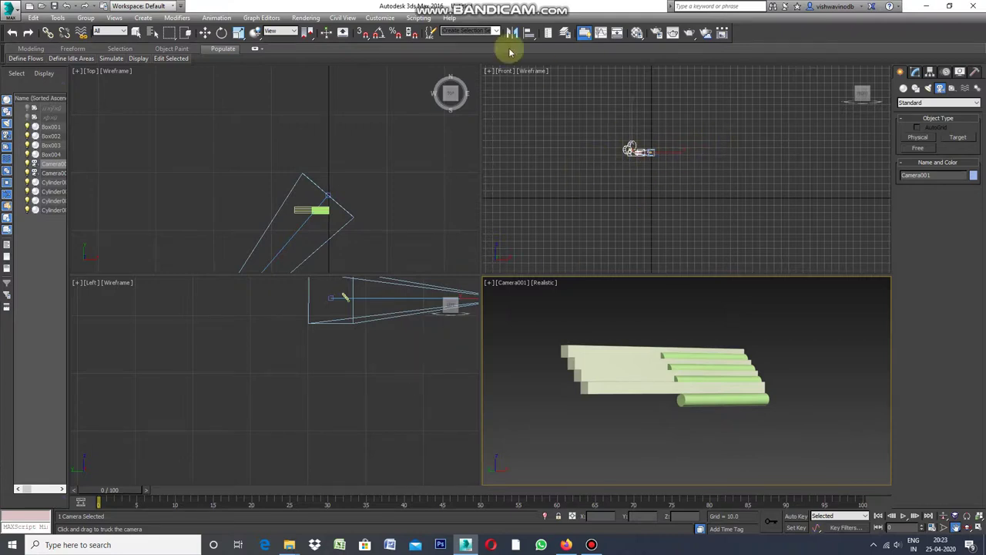
left_click(496, 75)
- Maximize and zoom into the Front viewport, then select the top nosing Cylinder002
left_click(492, 72)
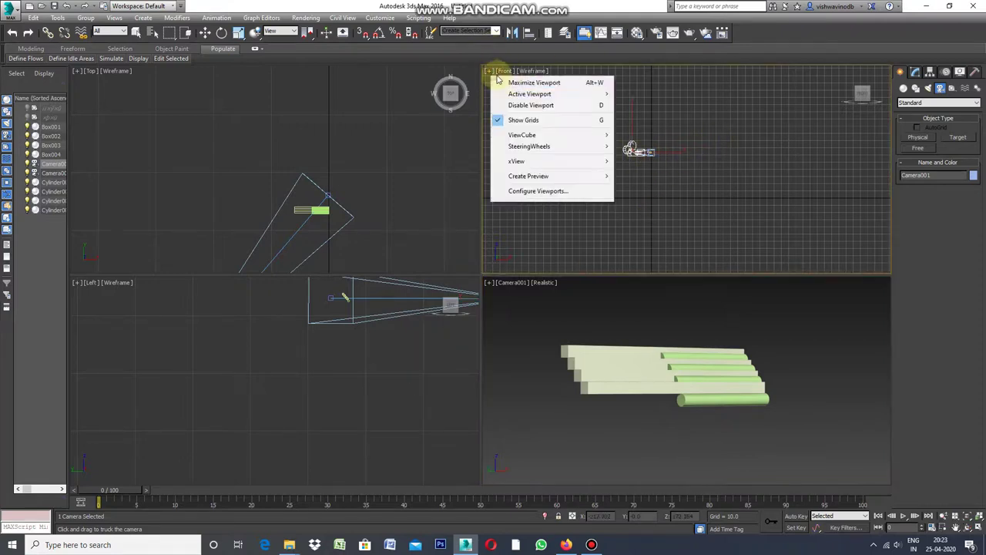
left_click(505, 82)
scroll(372, 256, "up", 2)
scroll(439, 247, "up", 3)
scroll(424, 223, "up", 3)
scroll(424, 214, "up", 3)
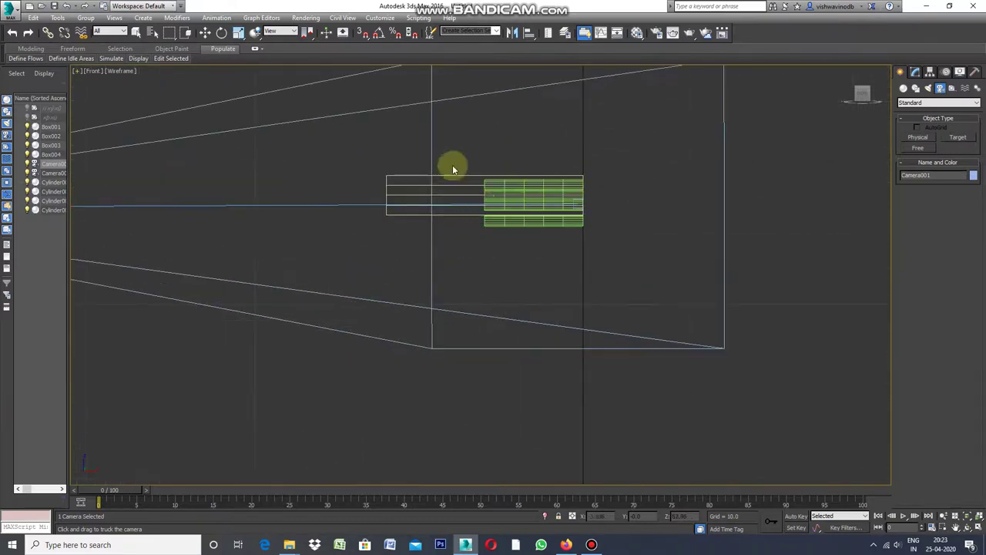
left_click(137, 34)
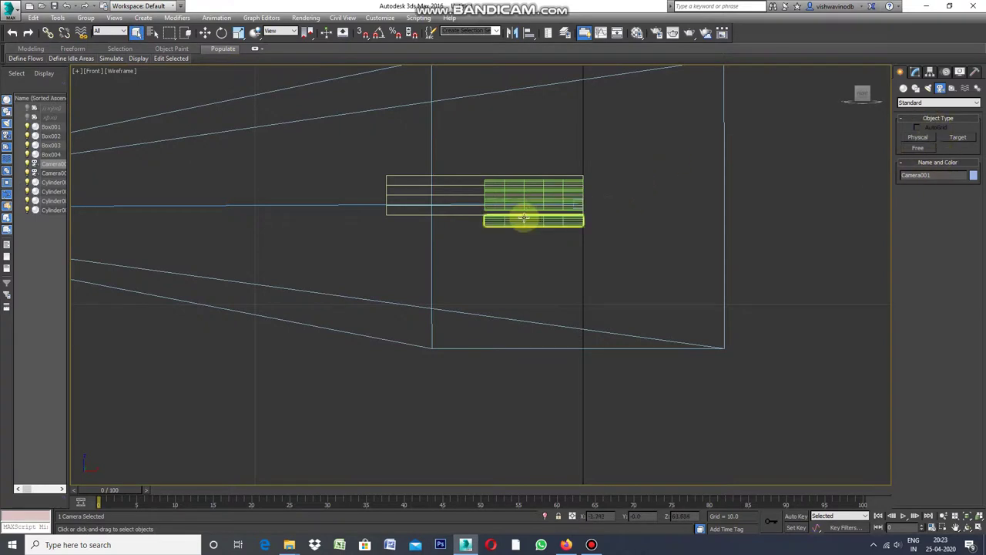
scroll(493, 227, "up", 4)
left_click(485, 144)
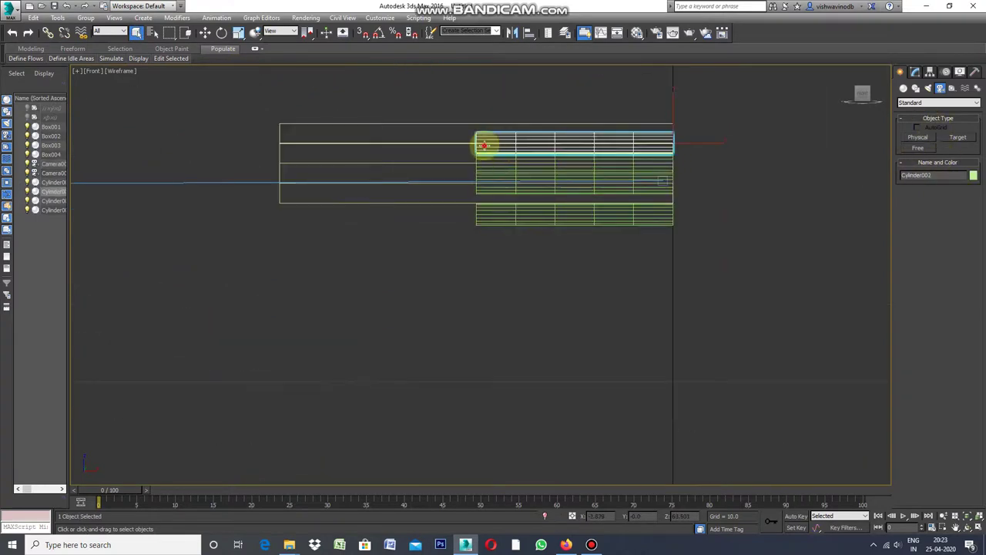
- Add an Edit Poly modifier and drag the left-end vertices left to the step's edge
left_click(176, 17)
mouse_move(193, 56)
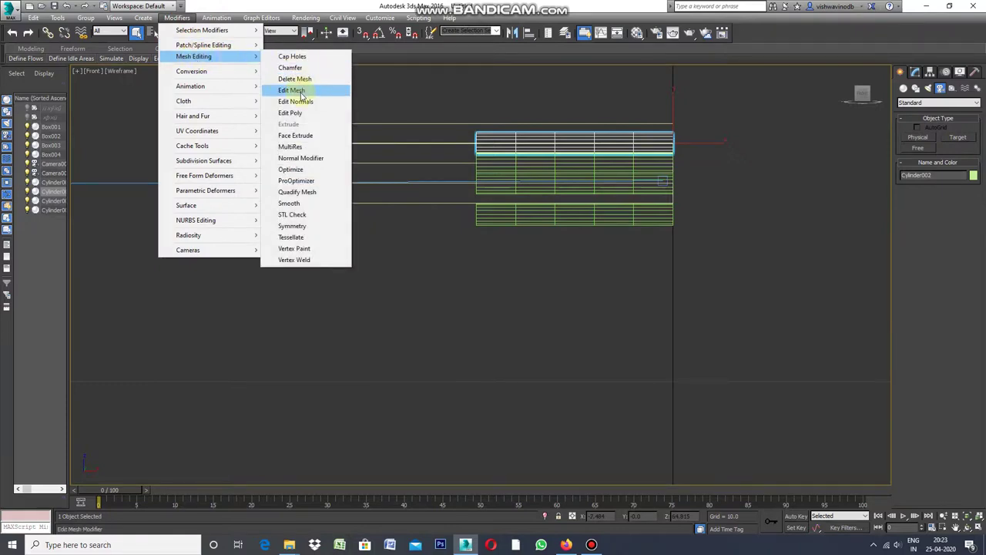
left_click(293, 112)
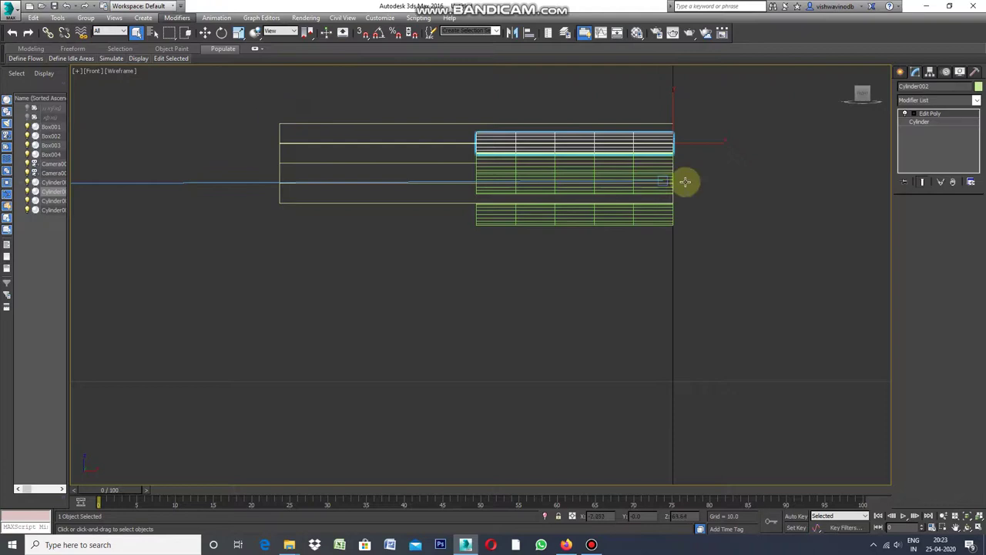
left_click(911, 285)
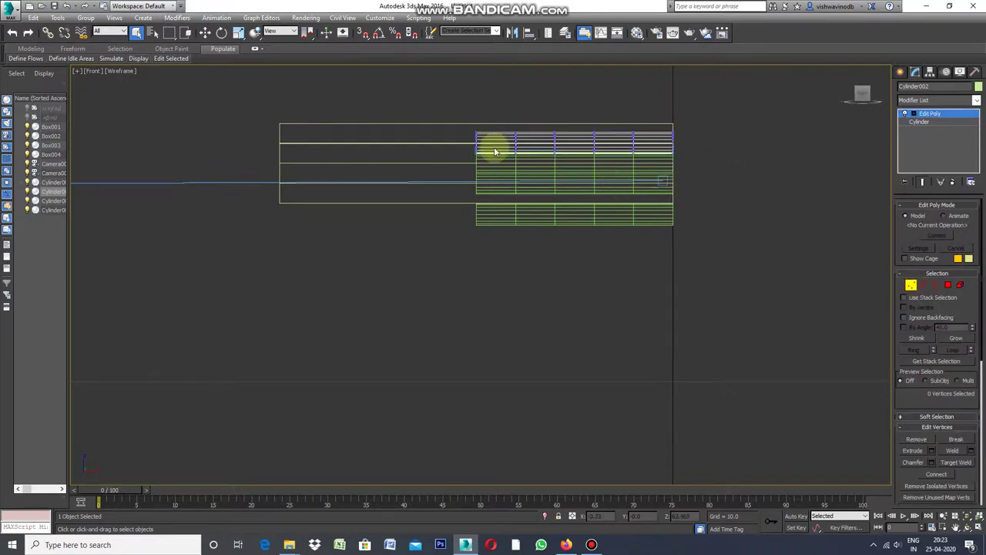
left_click_drag(480, 111, 471, 158)
left_click(205, 33)
left_click_drag(501, 143, 308, 142)
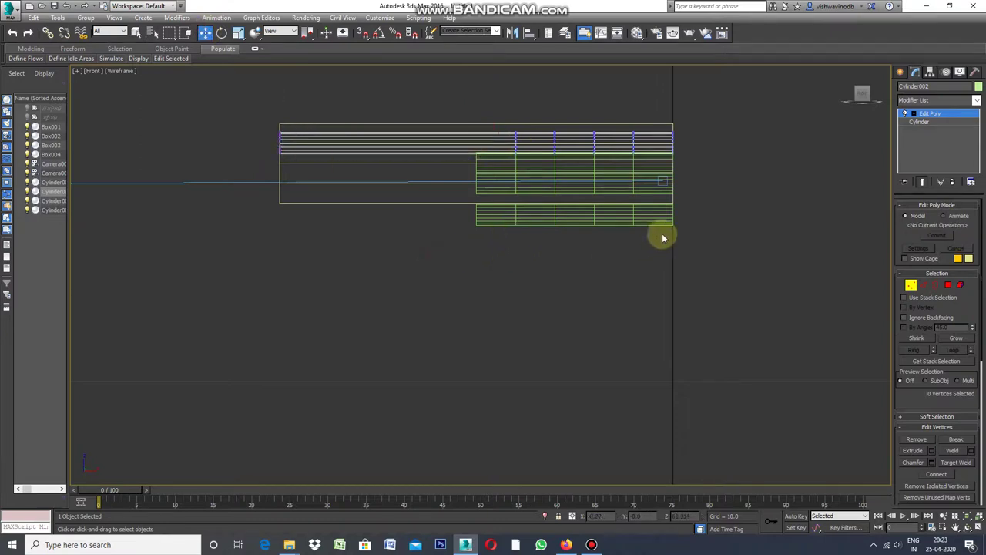
- Delete the lowest cylinder, Cylinder003 and Cylinder001, keeping only the stretched Cylinder002
left_click(900, 72)
left_click(706, 243)
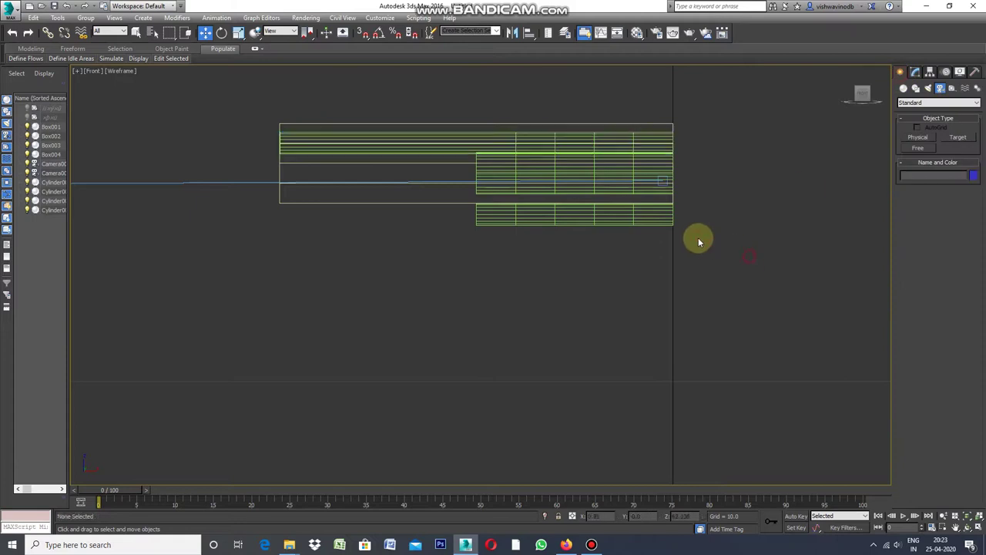
left_click_drag(689, 221, 525, 266)
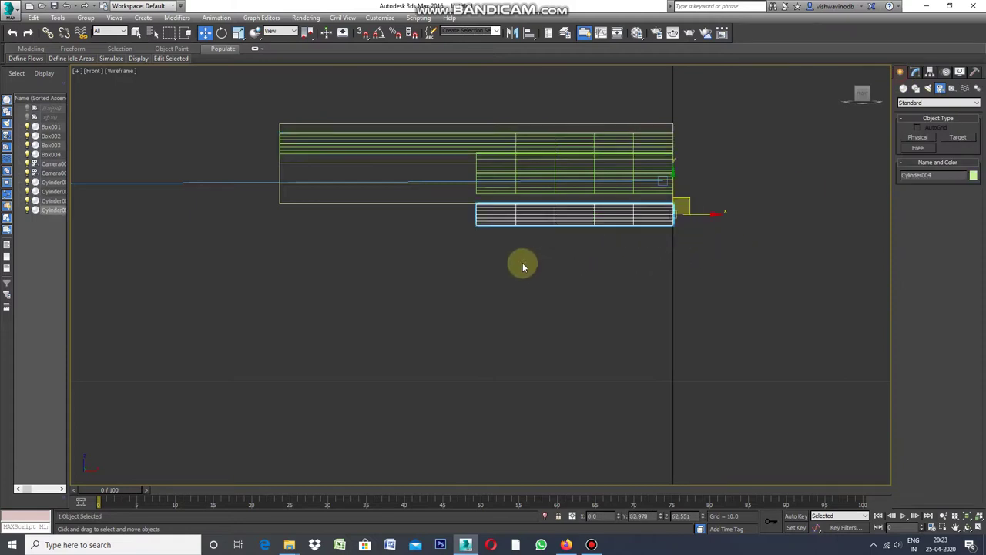
key("Delete")
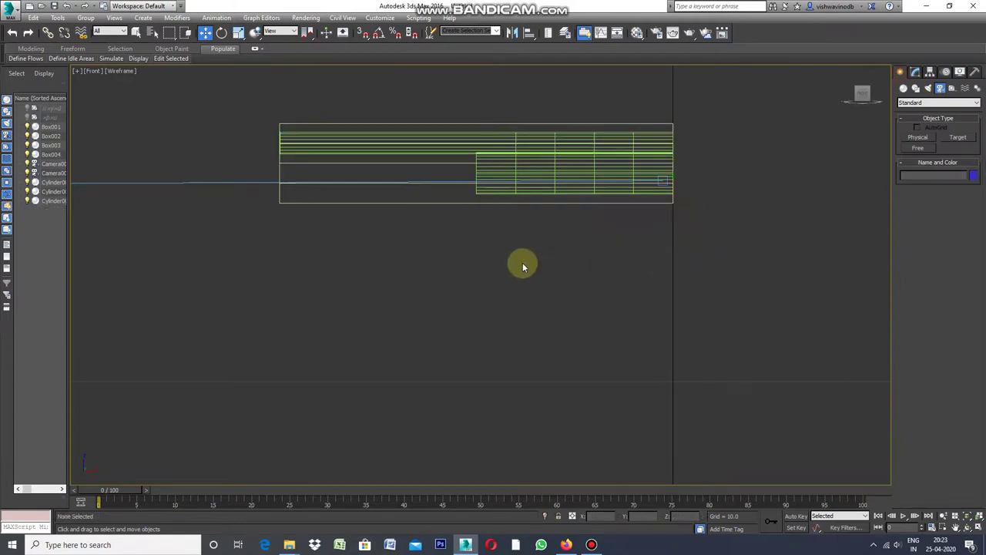
left_click(499, 189)
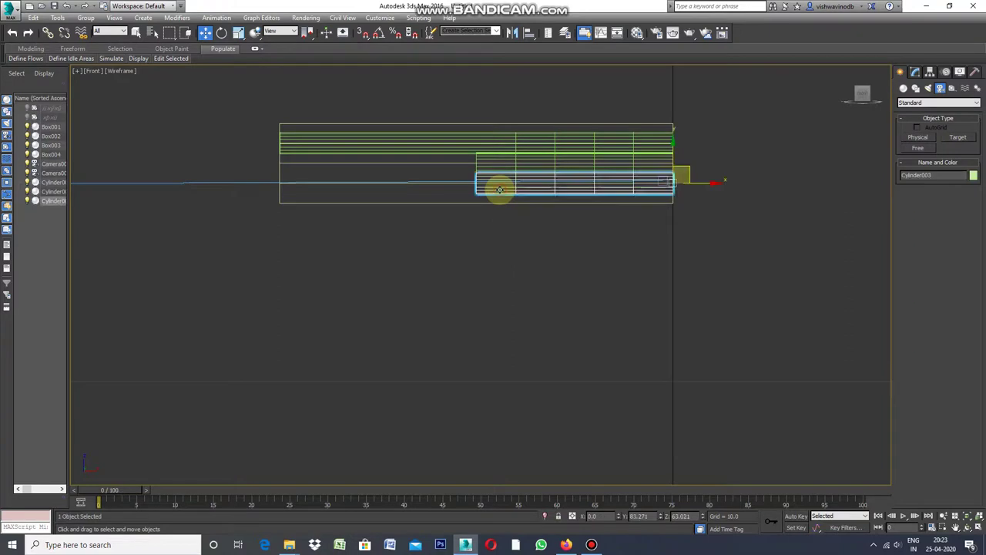
key("Delete")
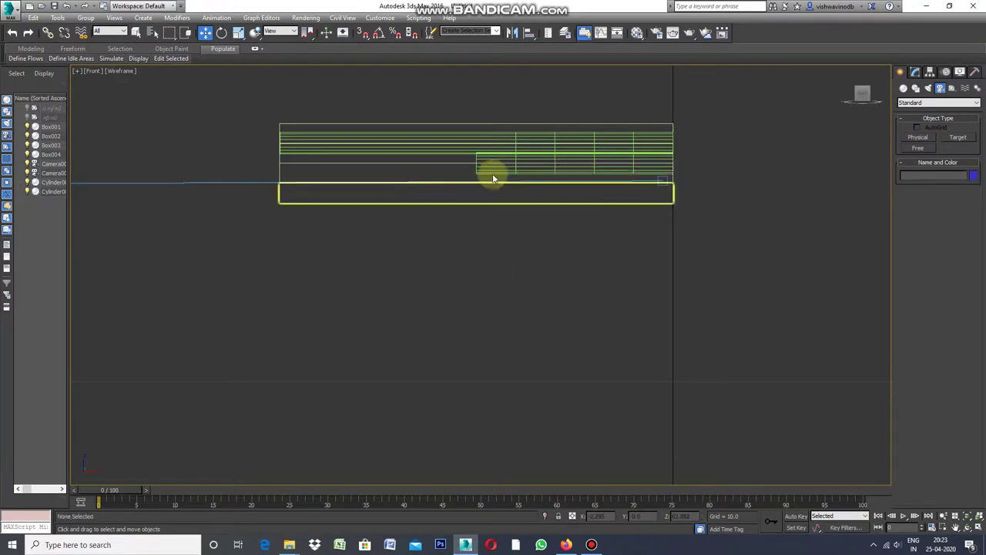
left_click(481, 170)
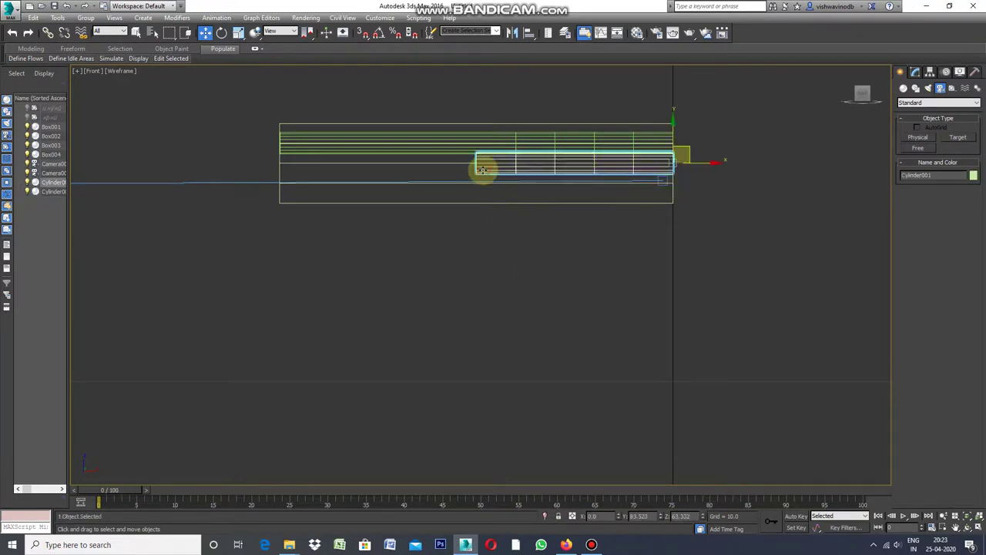
key("Delete")
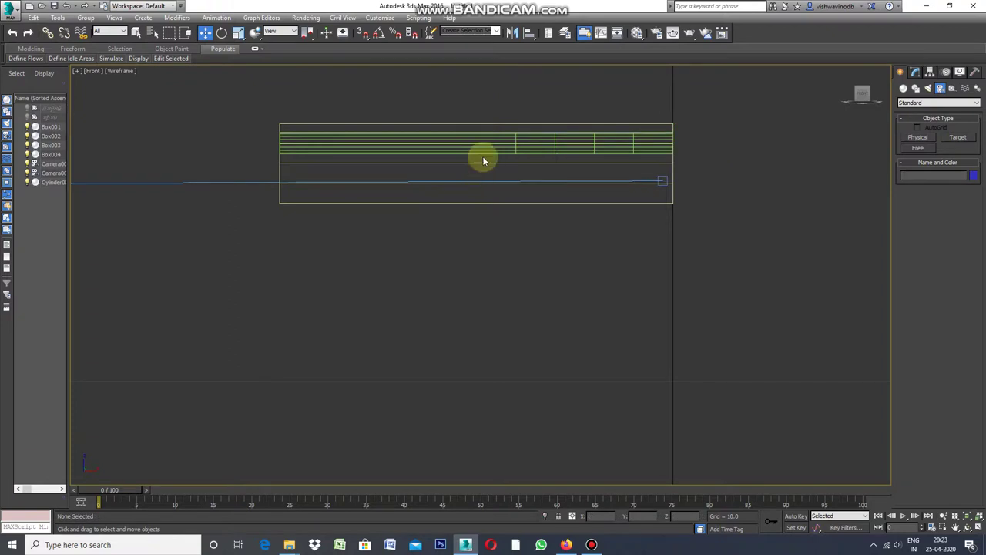
left_click(78, 72)
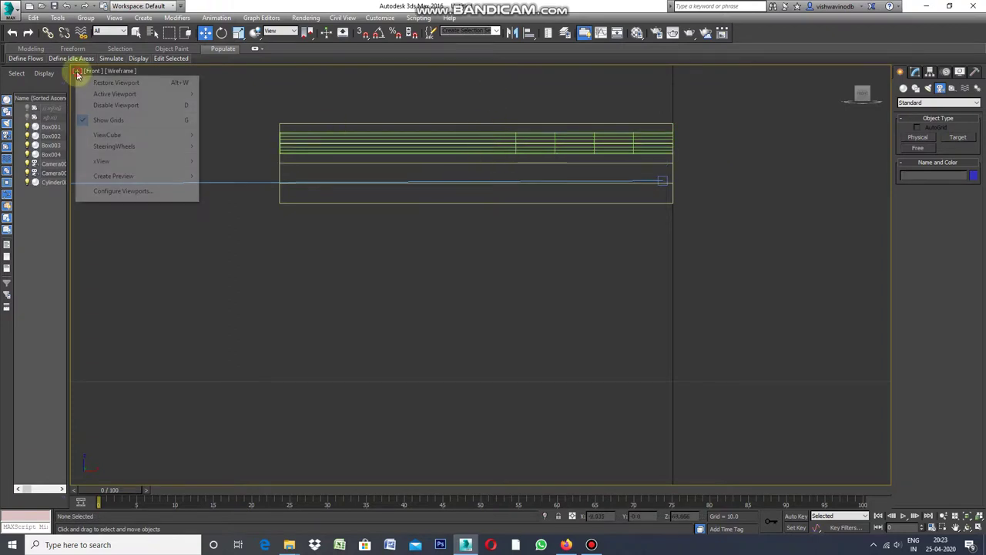
- Restore the four viewports, maximize and zoom the Left view, and select the top cylinder
left_click(98, 83)
left_click(80, 286)
left_click(77, 287)
left_click(136, 294)
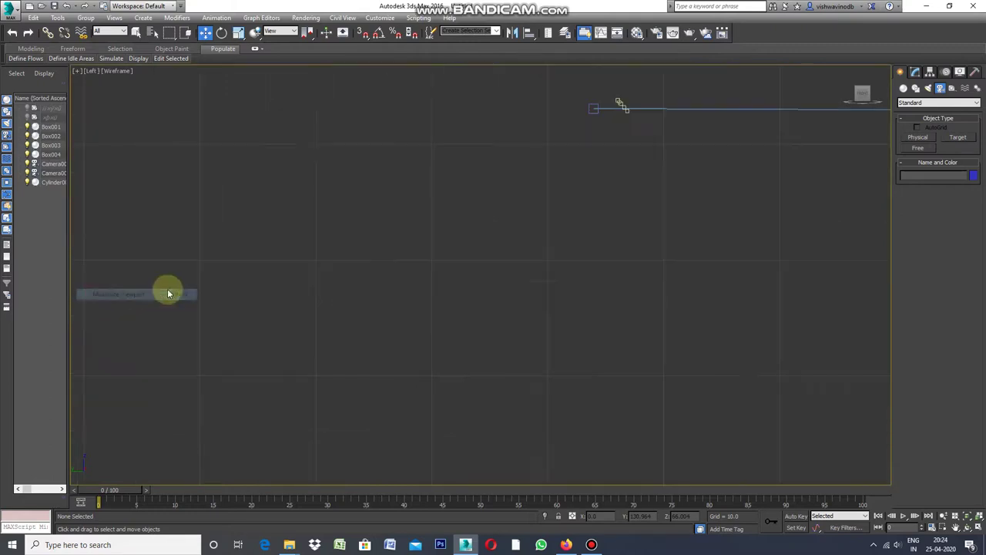
scroll(649, 81, "up", 2)
scroll(605, 114, "up", 4)
scroll(580, 133, "up", 4)
left_click(550, 156)
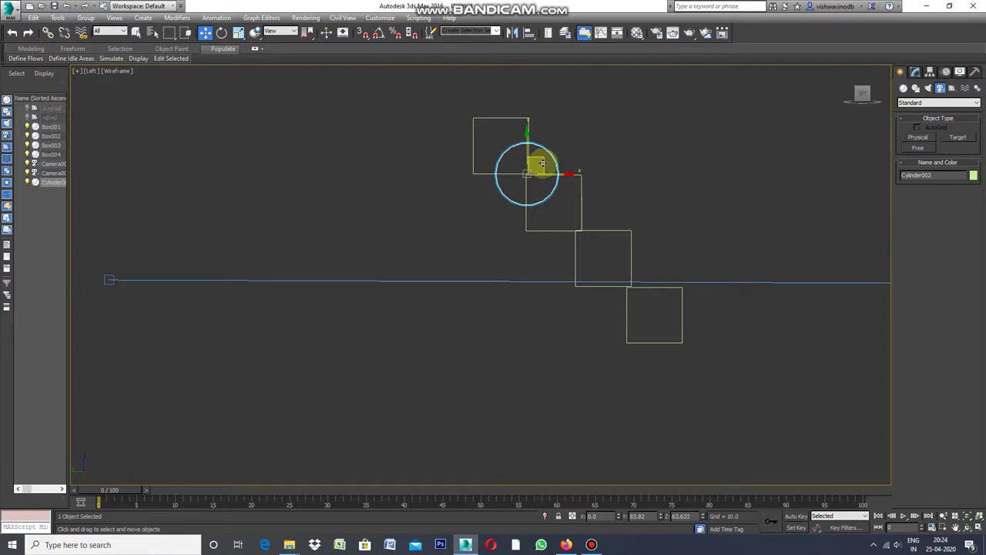
- Shift-drag two copies of the cylinder onto the lower step edges, confirming each clone
left_click_drag(543, 162, 595, 221, "shift")
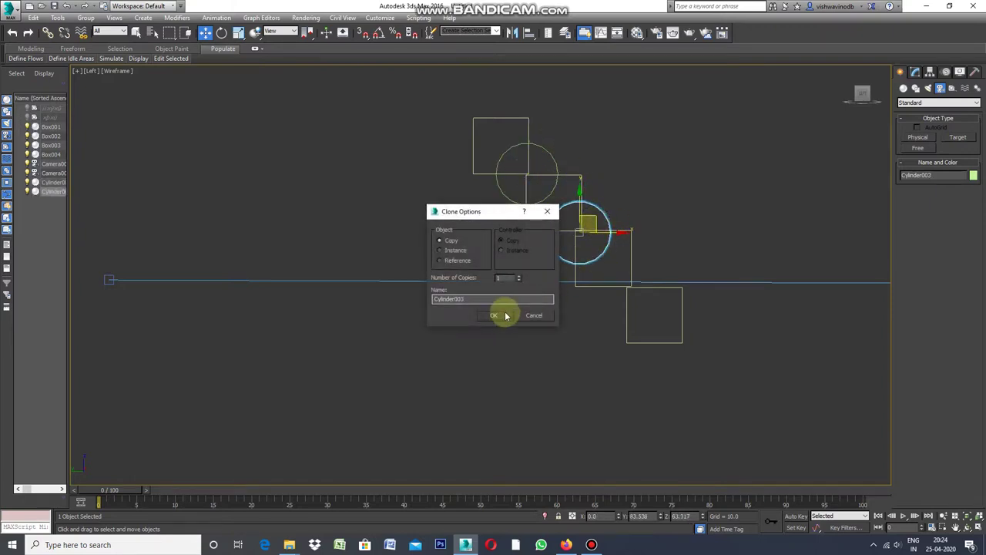
left_click(496, 315)
left_click_drag(593, 222, 649, 324)
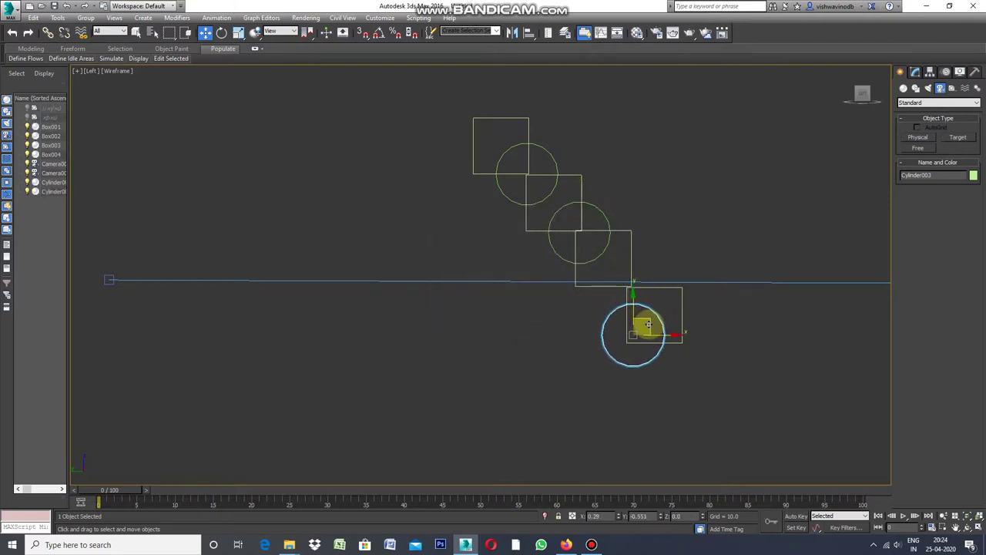
left_click_drag(650, 325, 643, 278)
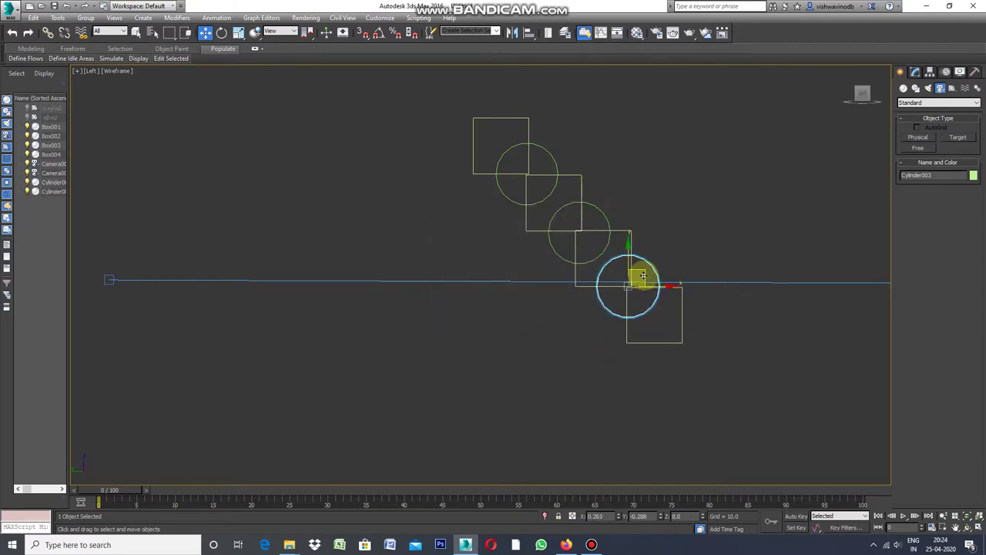
left_click(498, 315)
left_click(761, 335)
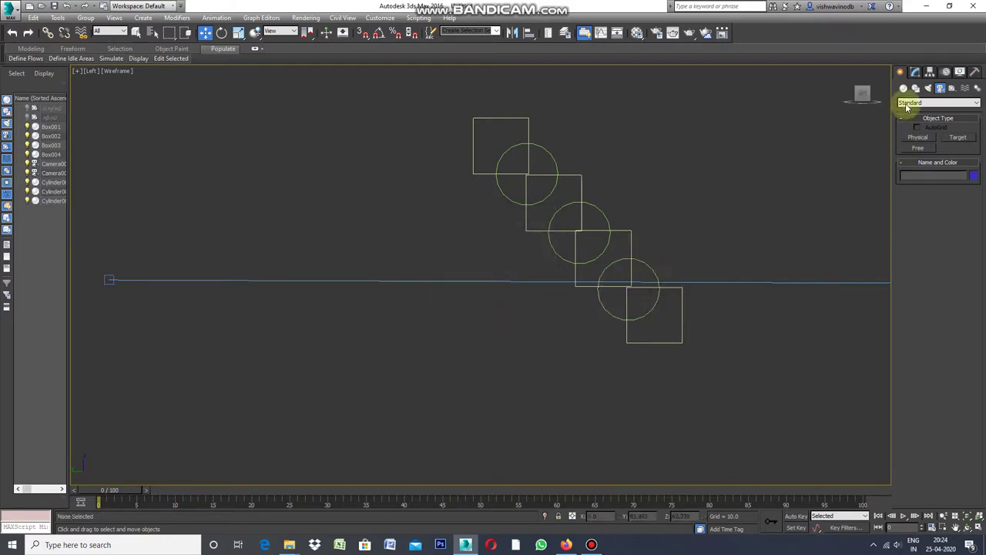
left_click(78, 72)
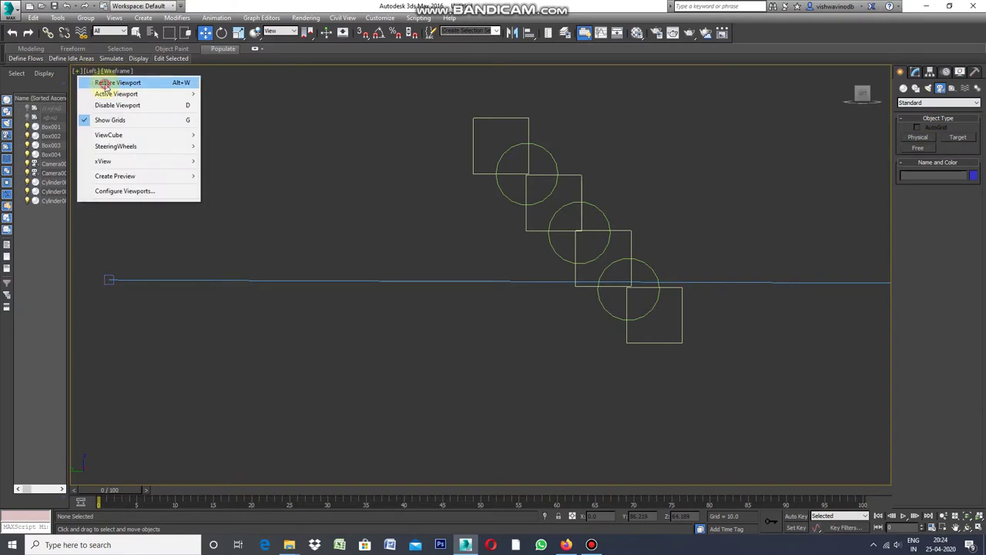
- Restore the four-view layout and maximize the Camera001 viewport
left_click(105, 83)
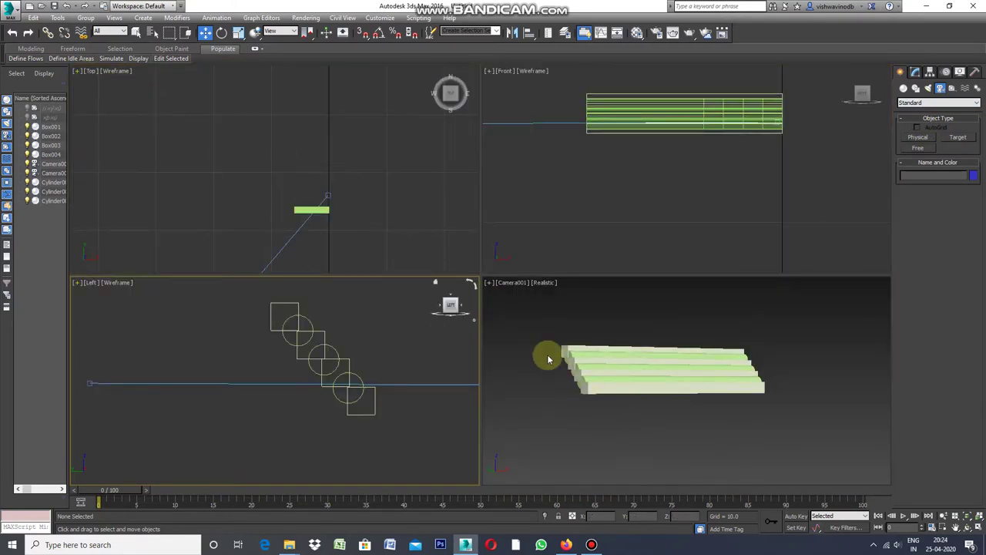
left_click(488, 283)
left_click(511, 291)
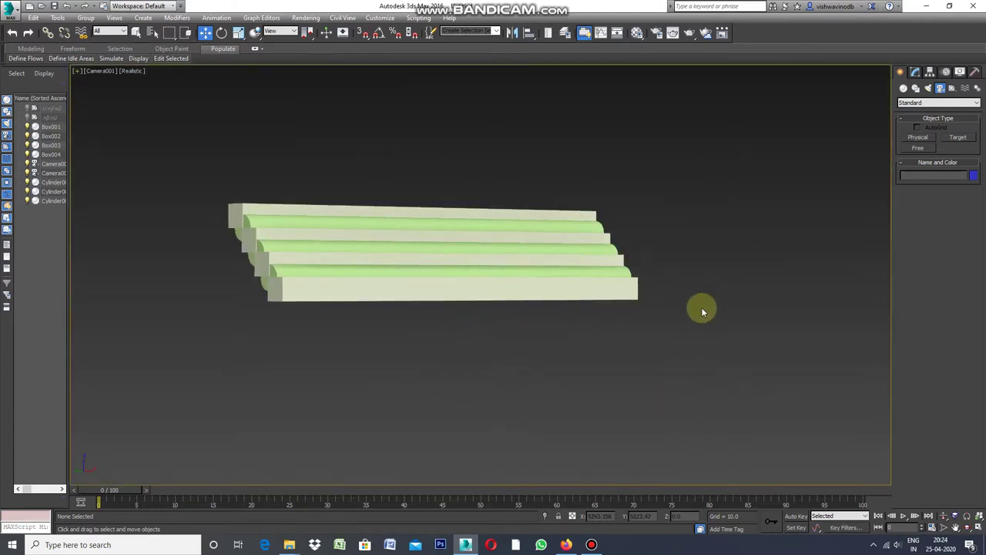
- Make sample material 01 an Architectural material with white diffuse colour and luminance 250
left_click(638, 35)
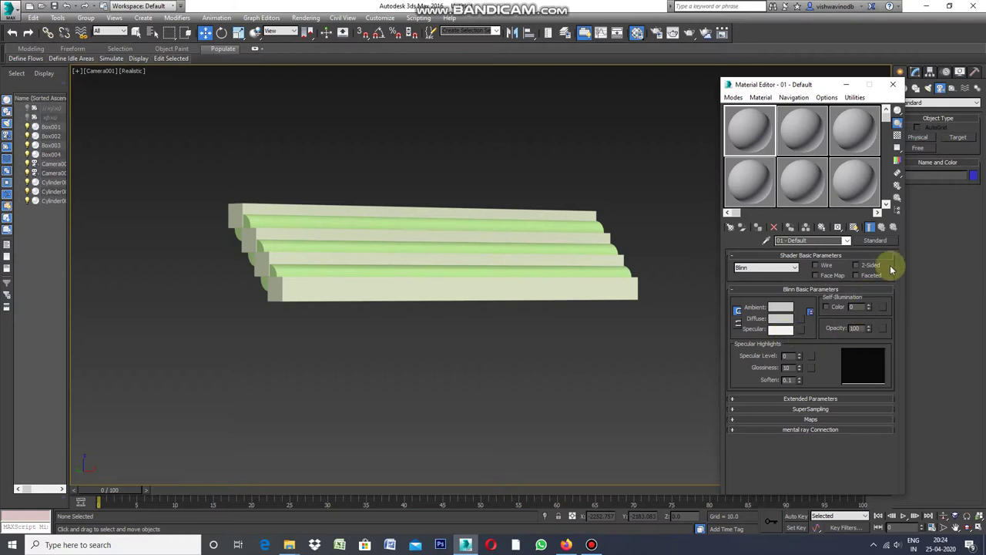
left_click(881, 243)
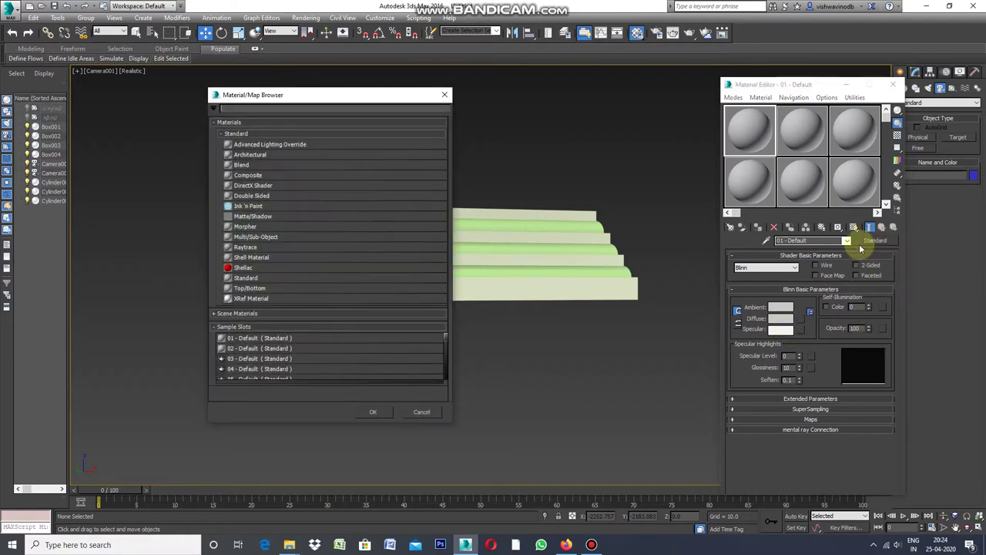
left_click(266, 155)
left_click(372, 414)
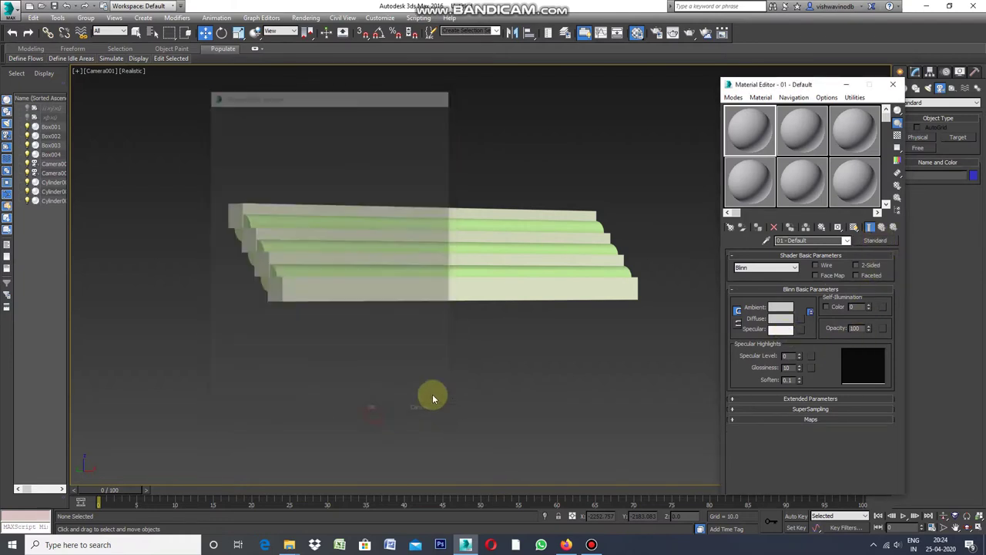
left_click(801, 296)
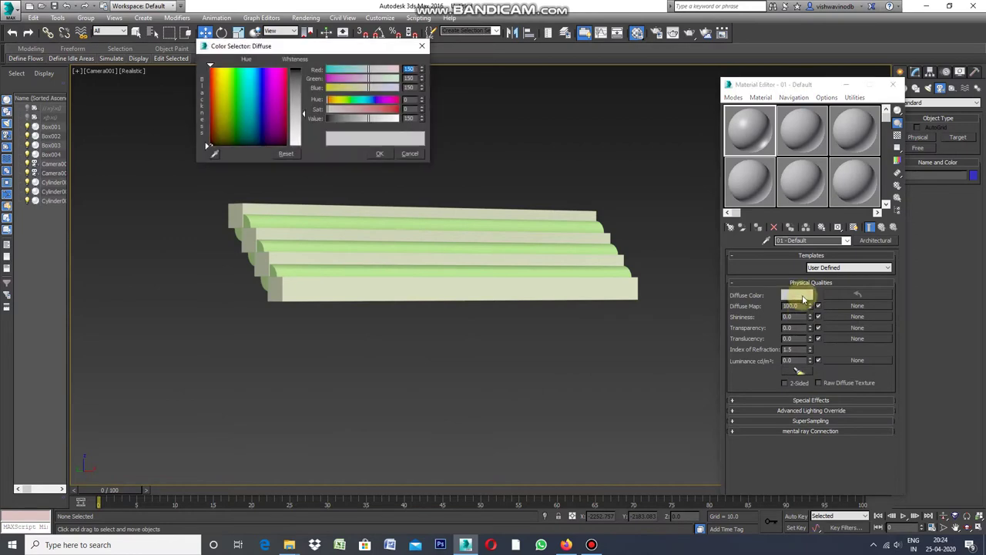
left_click(296, 144)
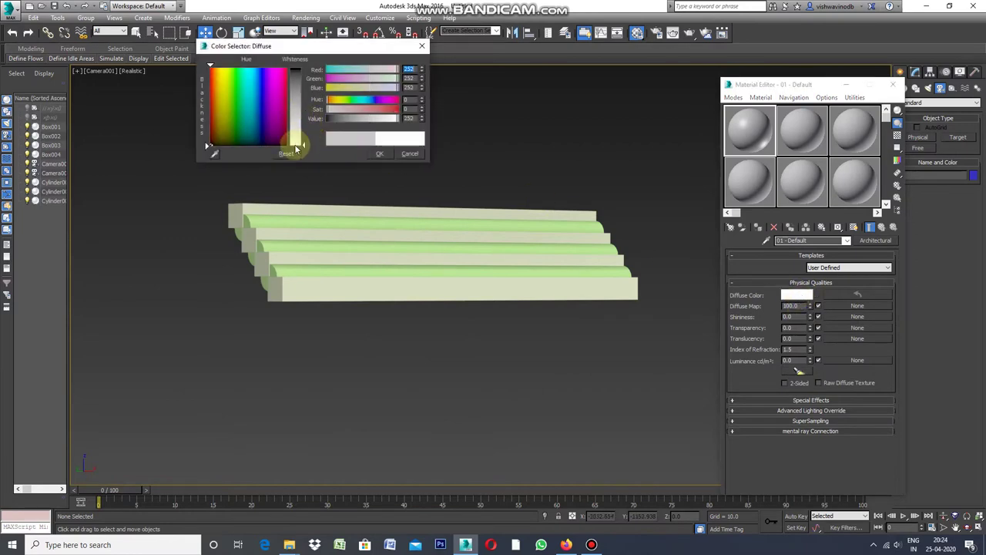
left_click(379, 155)
type("250")
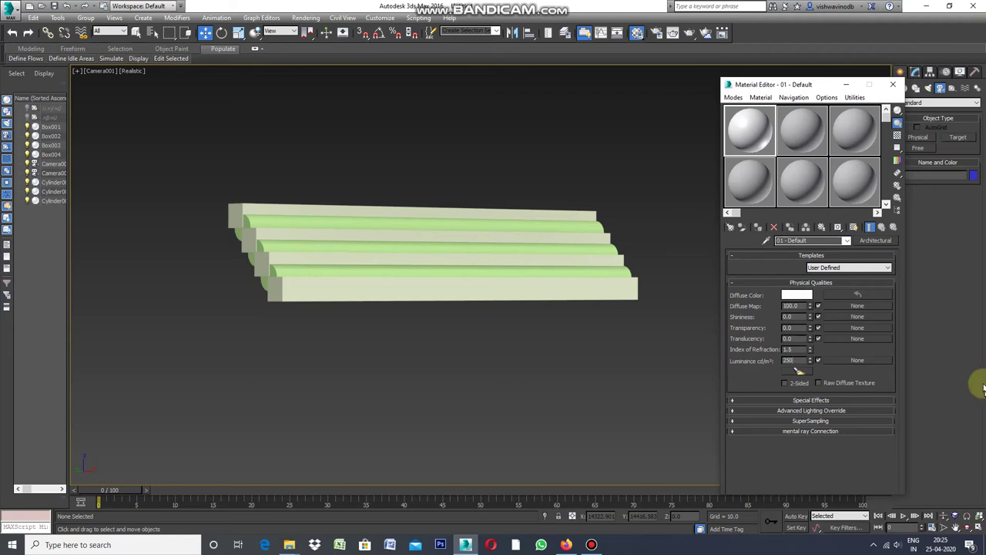
left_click(676, 244)
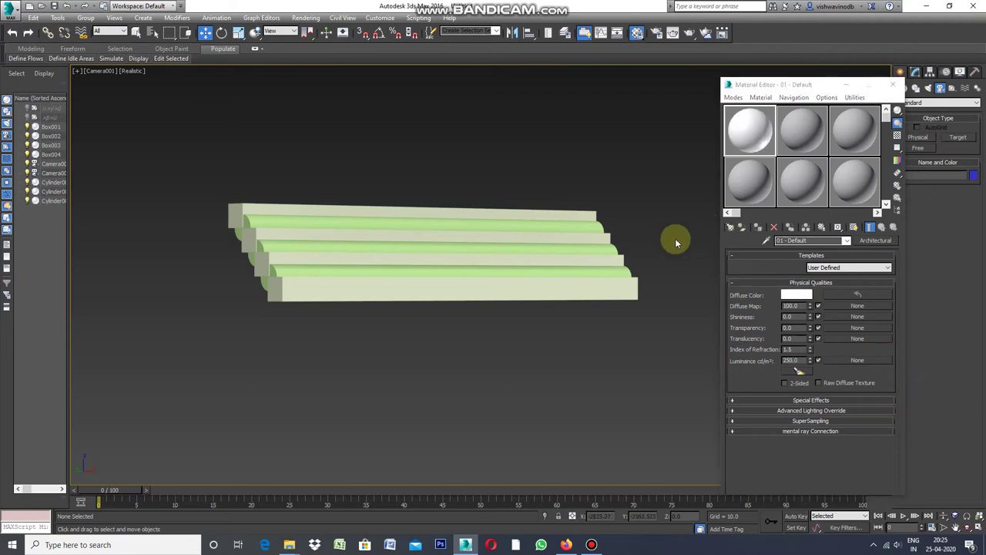
- Select all steps and cylinders and assign them the white Architectural material
left_click(135, 34)
left_click(653, 244)
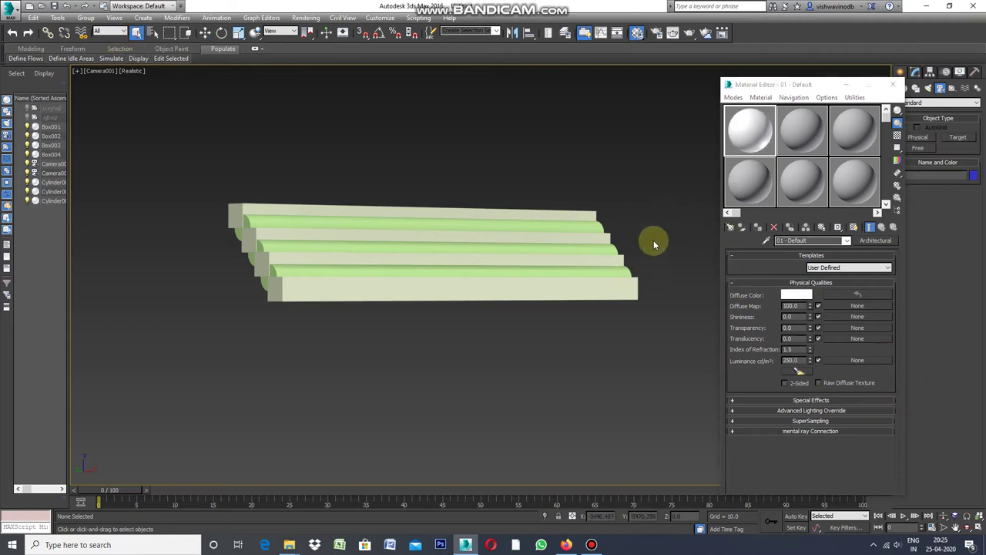
left_click_drag(329, 352, 158, 368)
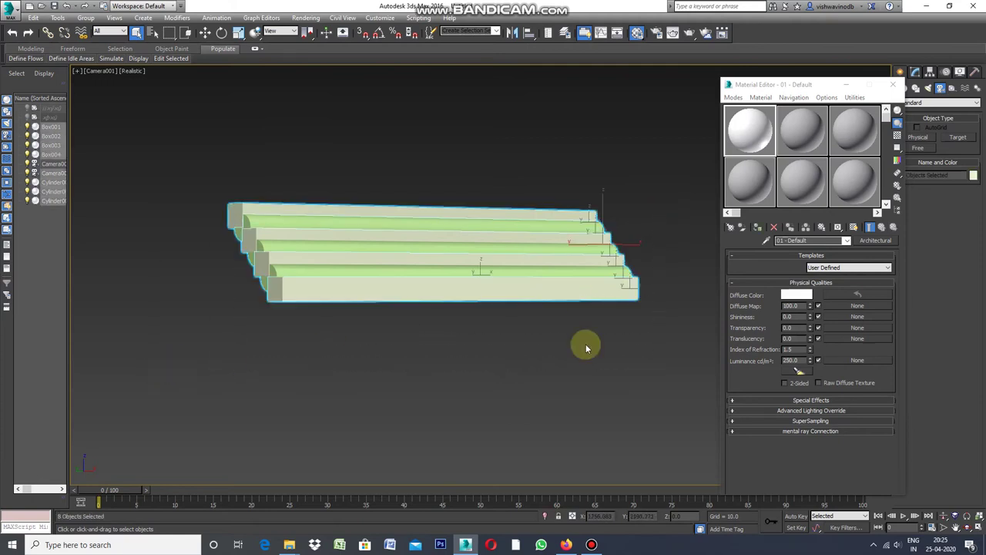
left_click(760, 227)
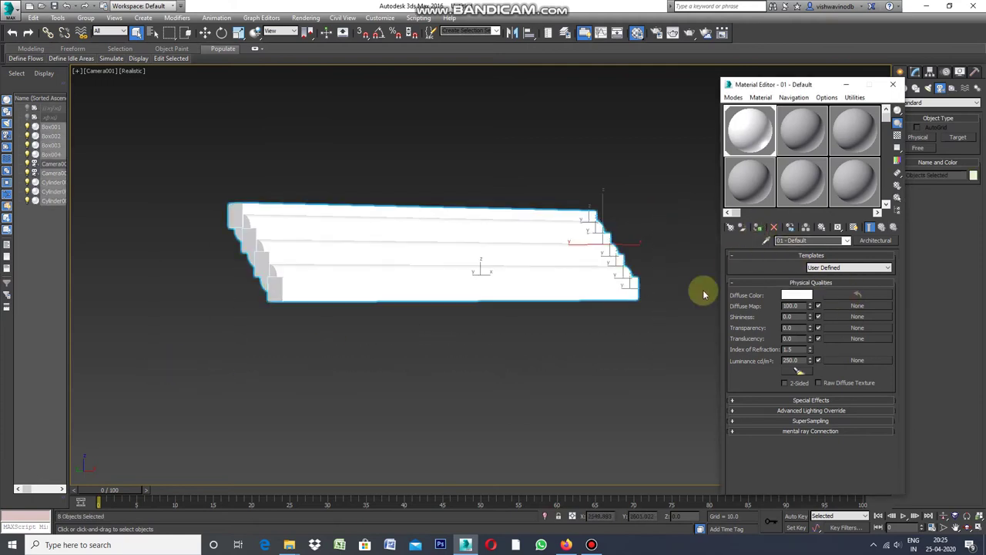
left_click(653, 337)
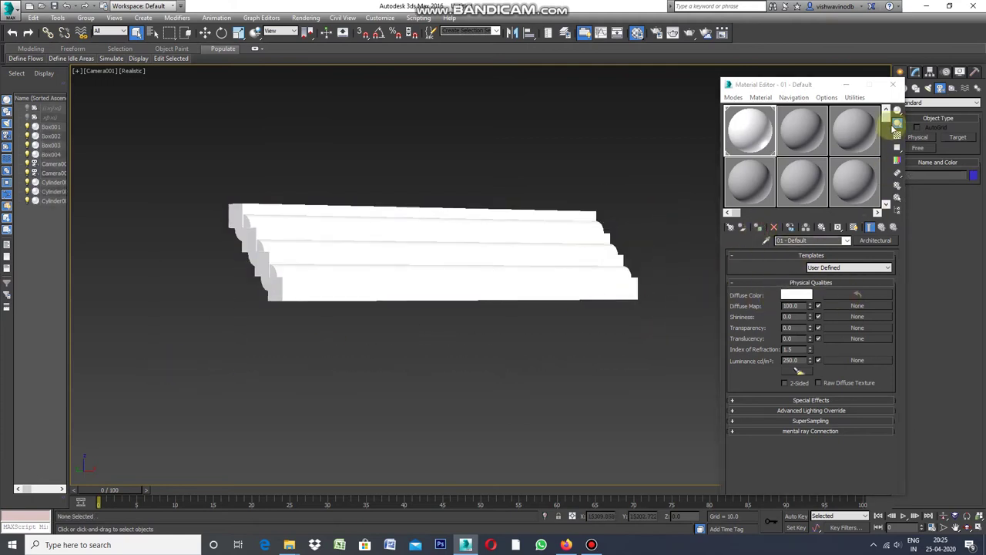
- Close the Material Editor and narrow Camera001's field of view to enlarge the stairs
left_click(892, 84)
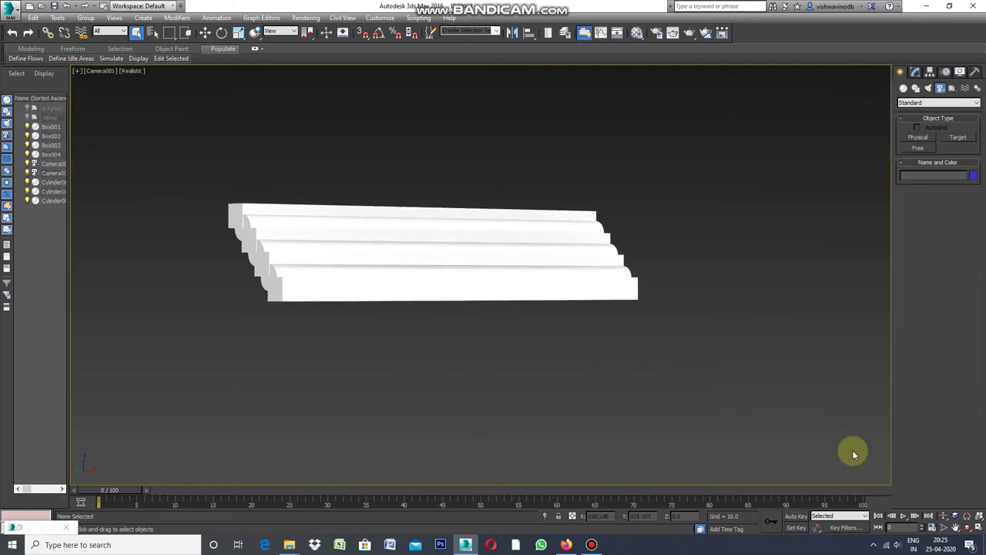
left_click(942, 528)
left_click_drag(304, 348, 402, 322)
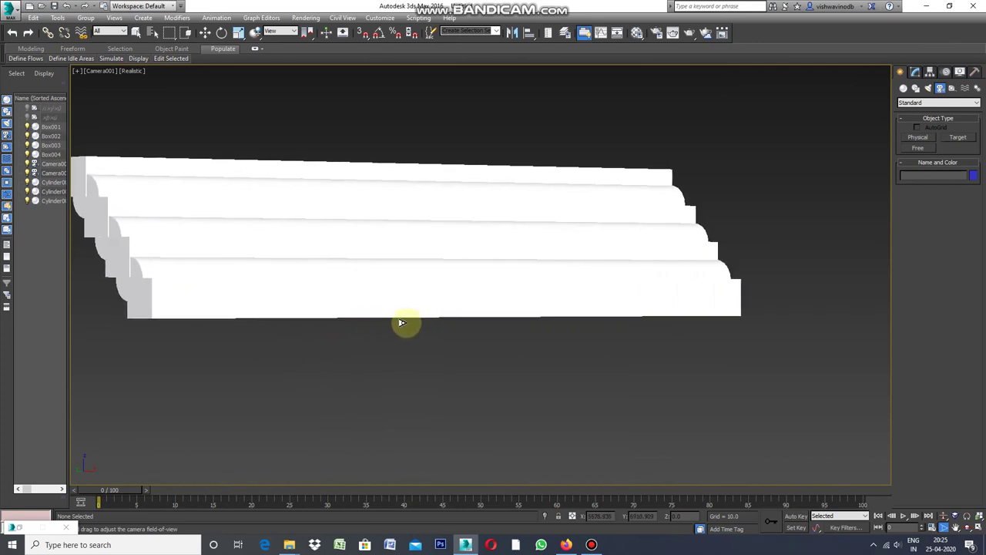